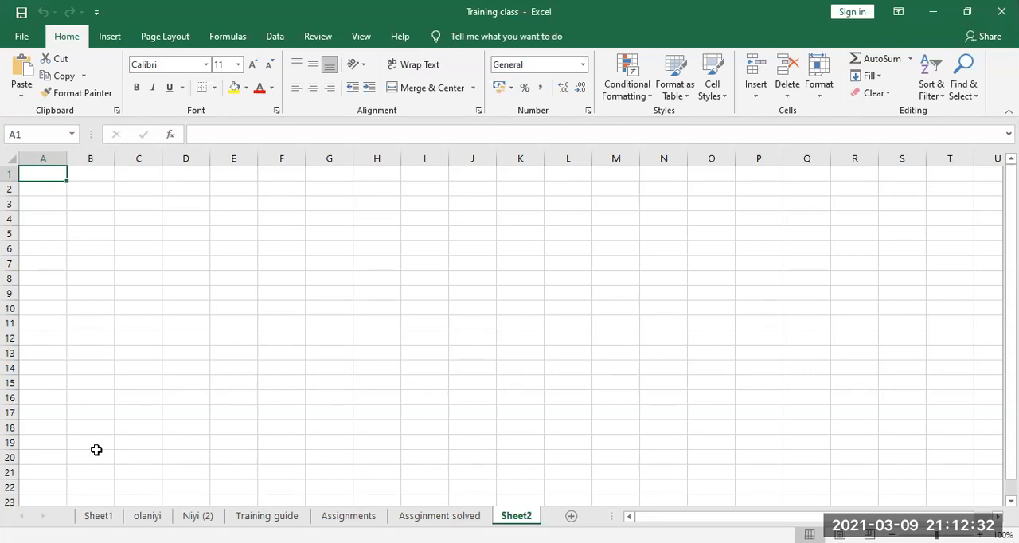
Step: Restrict cells A1:A10 with data validation to whole numbers between 20 and 100
left_click_drag(66, 180, 57, 316)
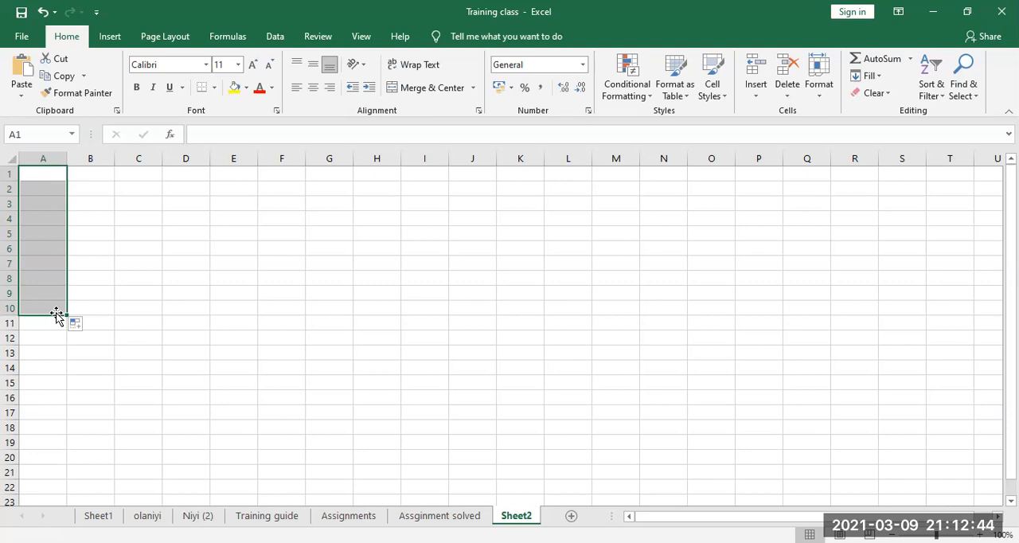
left_click(273, 38)
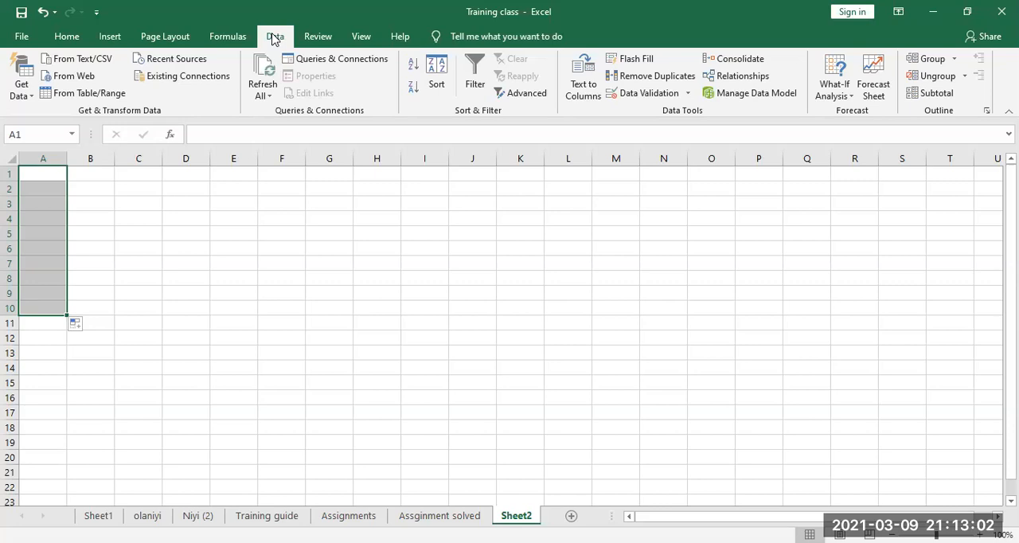
left_click(690, 94)
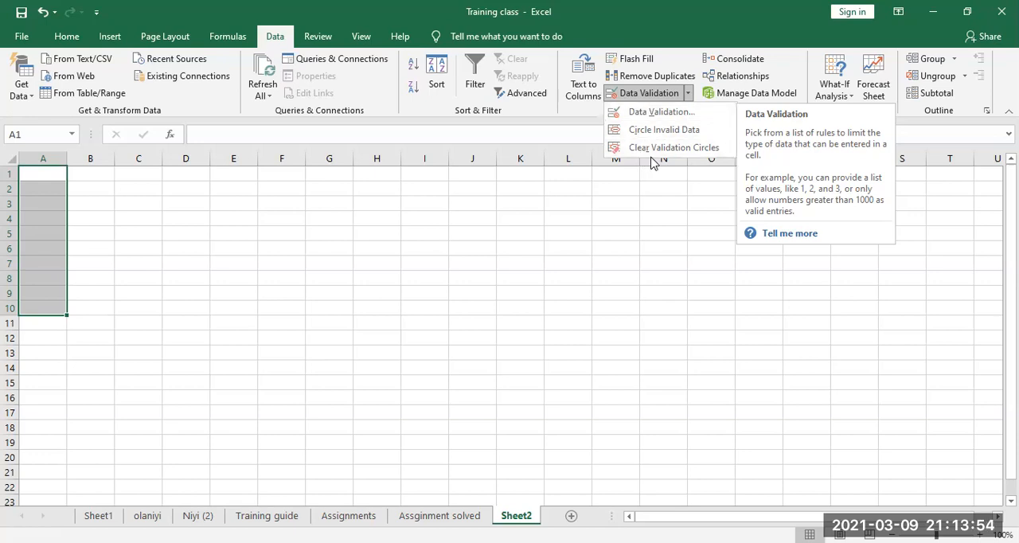
left_click(667, 116)
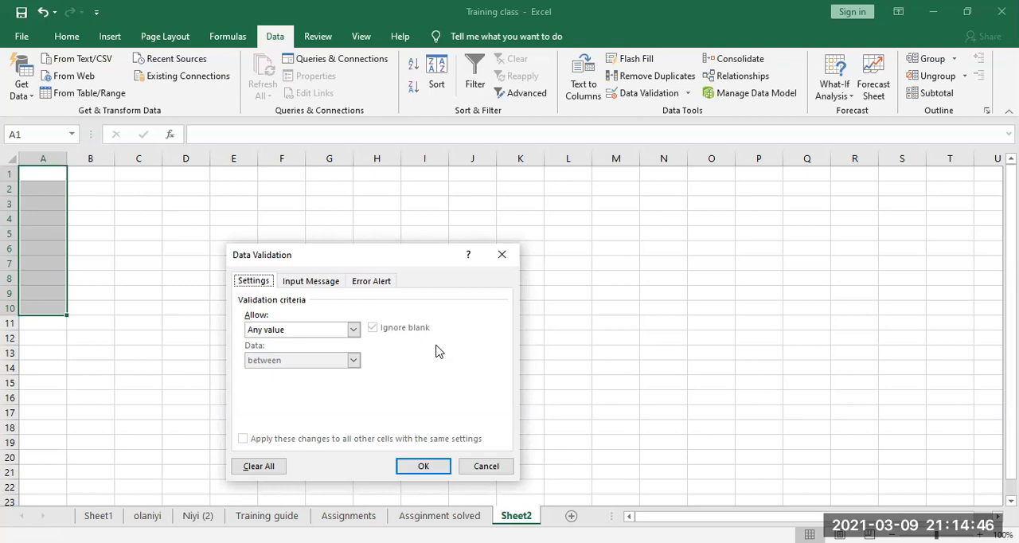
left_click(354, 330)
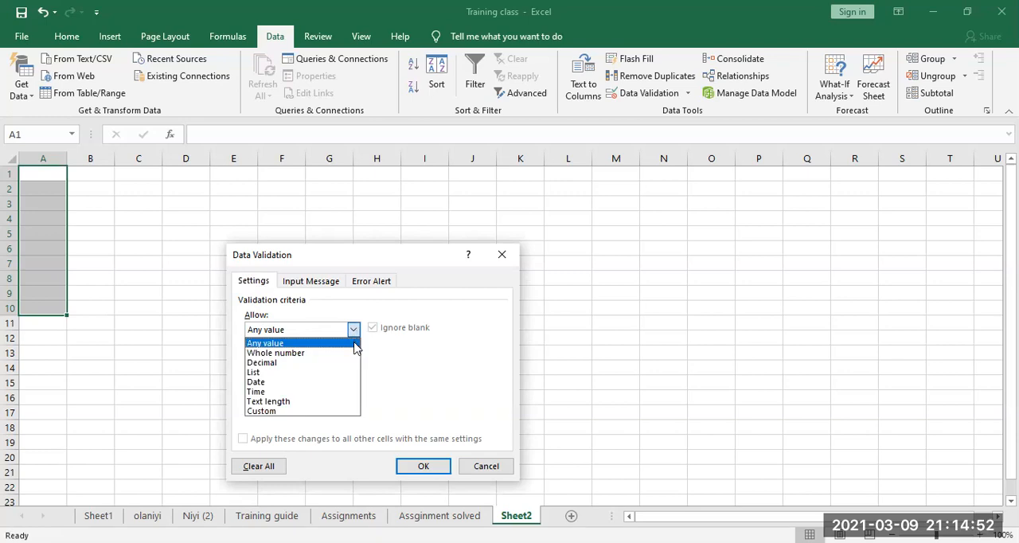
left_click(354, 355)
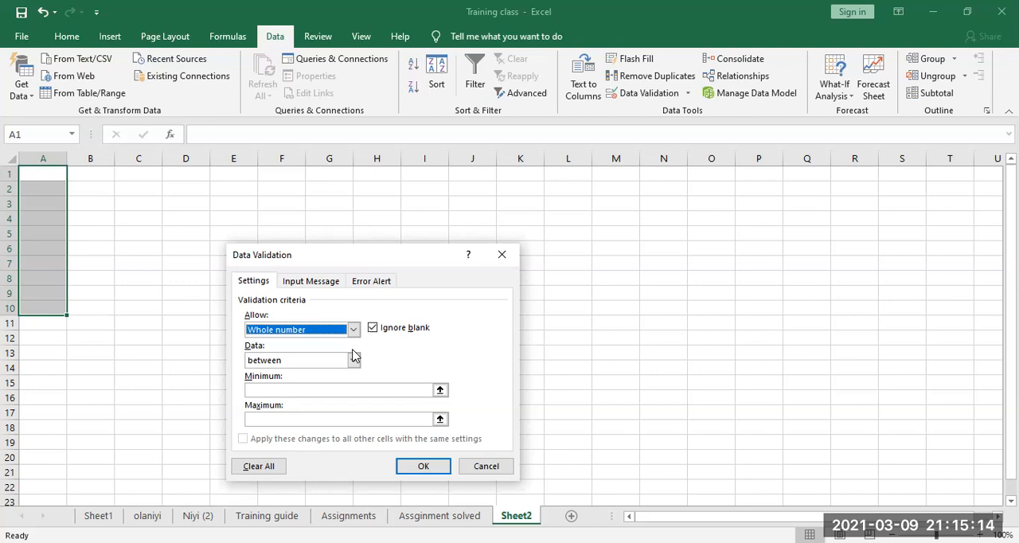
left_click(347, 389)
type("20")
left_click(345, 420)
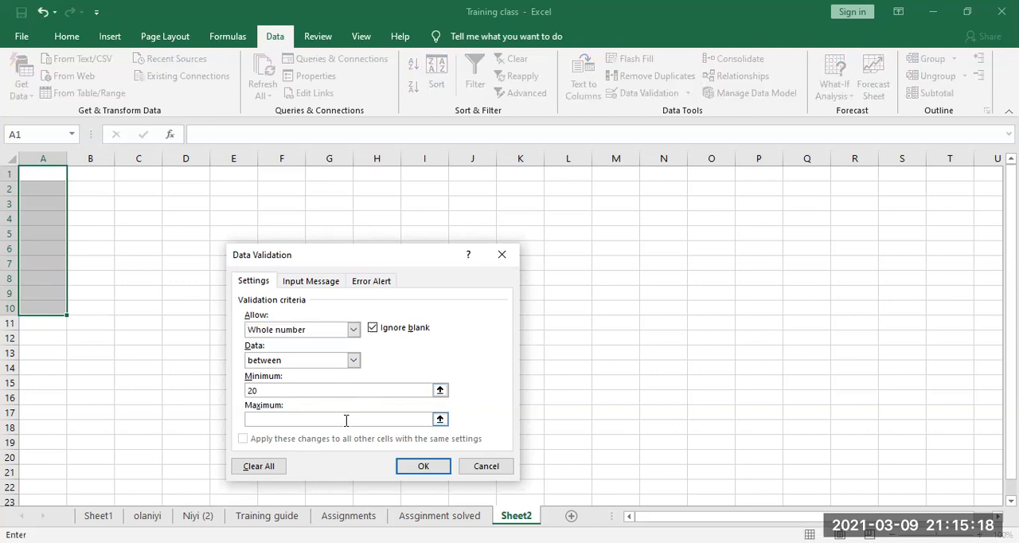
type("100")
left_click(406, 465)
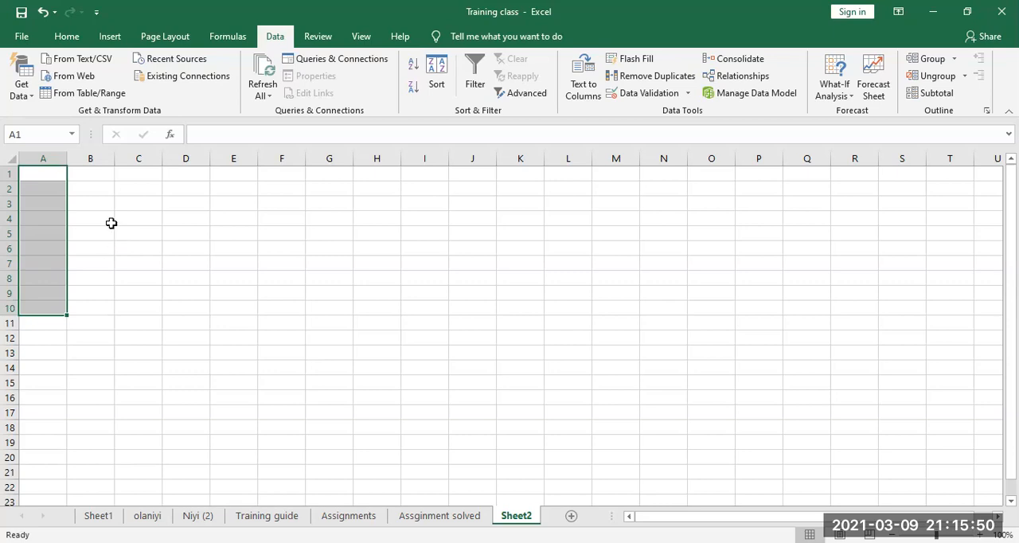
Step: Test the validation rule by trying to enter 10 in cell A1, and cancel the entry
left_click(49, 176)
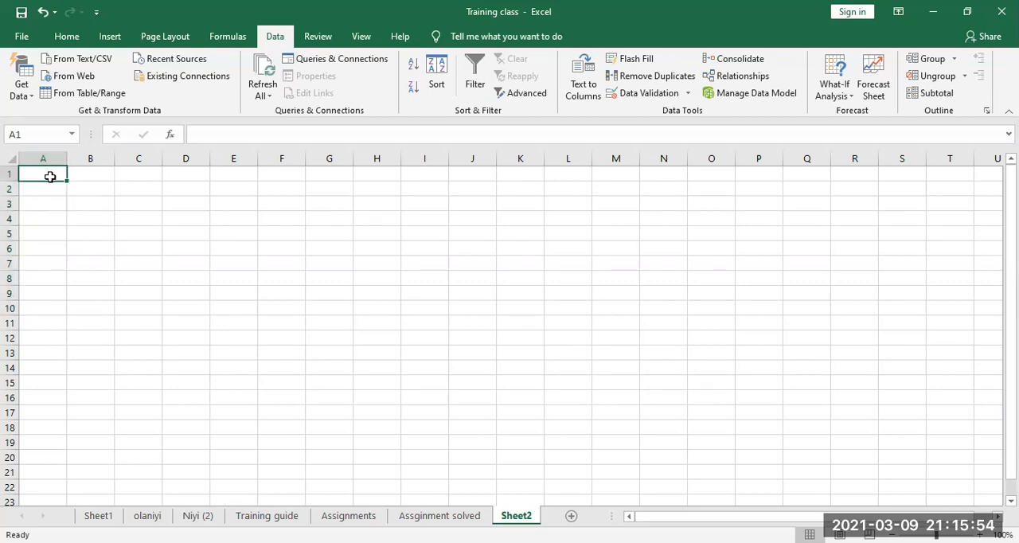
type("10")
key("Return")
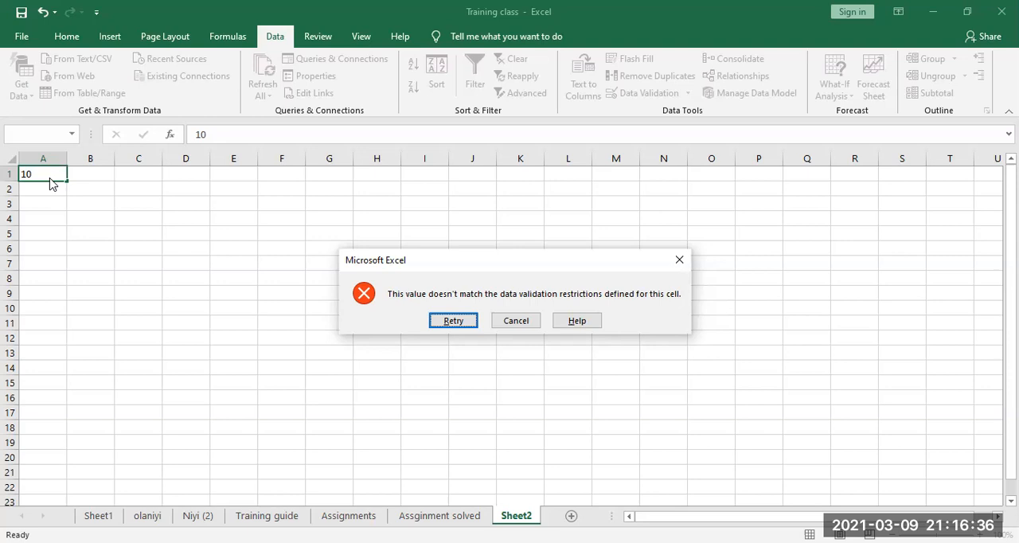
left_click(523, 321)
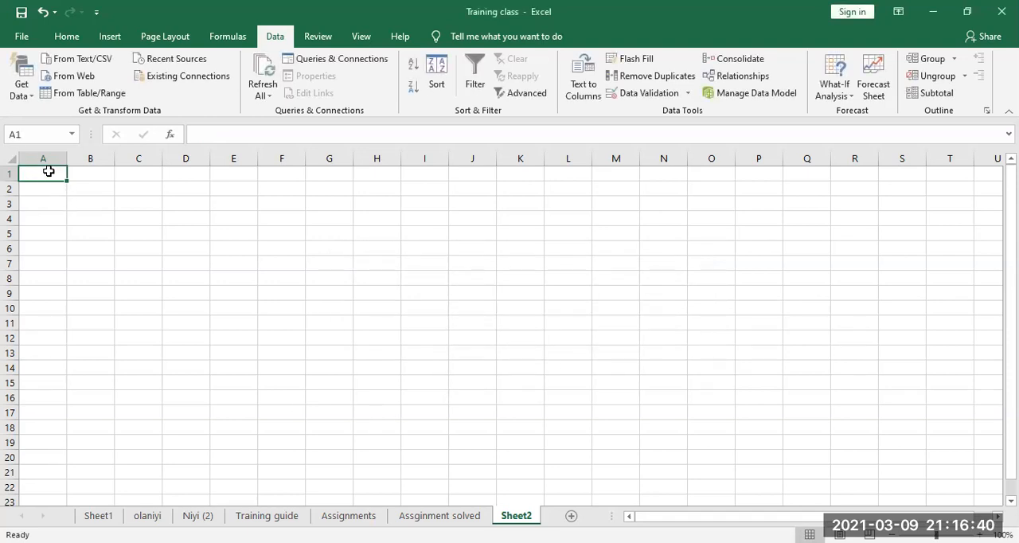
Step: Enter 20 in cell A1 and 100 in cell A2
type("20")
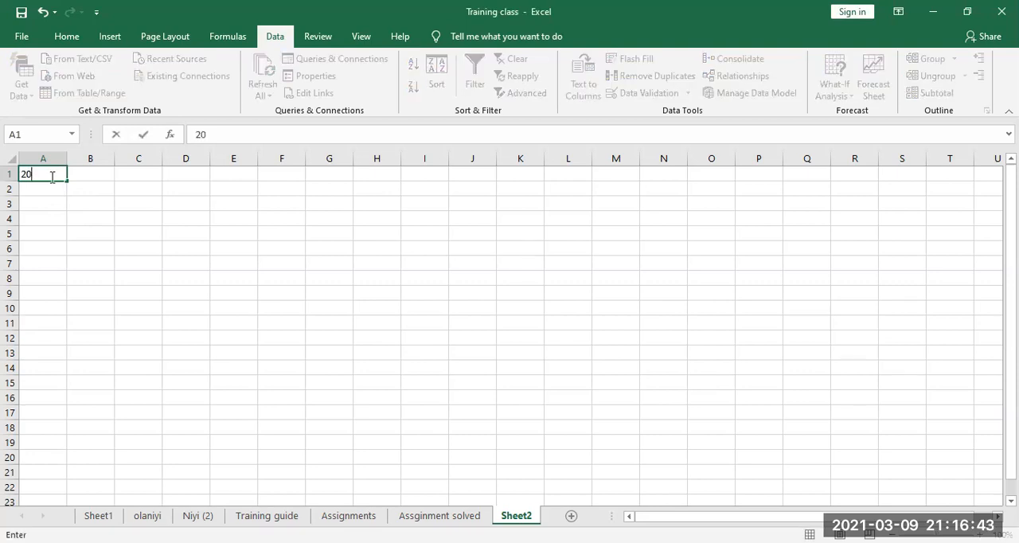
key("Return")
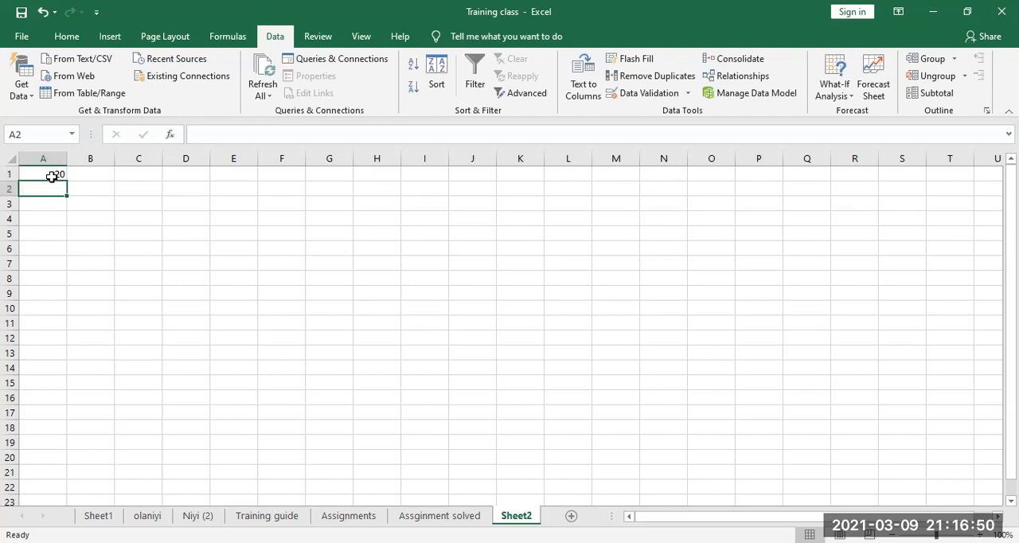
type("100")
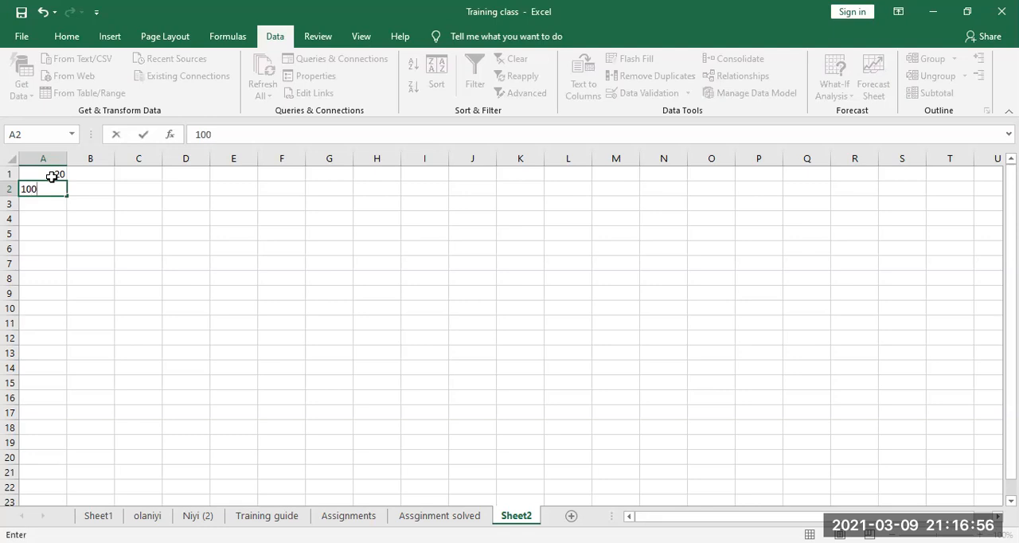
key("Return")
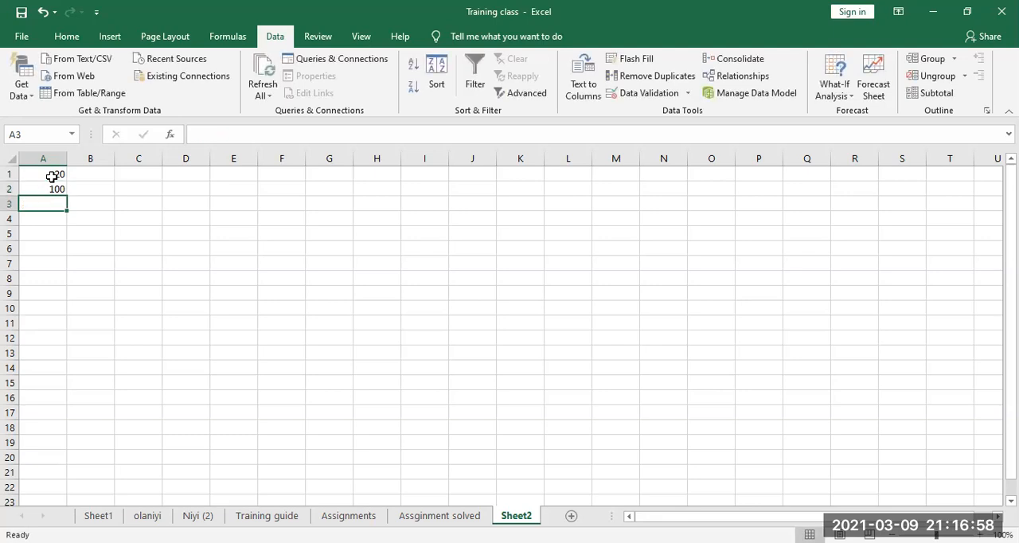
Step: Try the value 101 in cell A3, cancel it and enter 50 there instead
type("101")
key("Return")
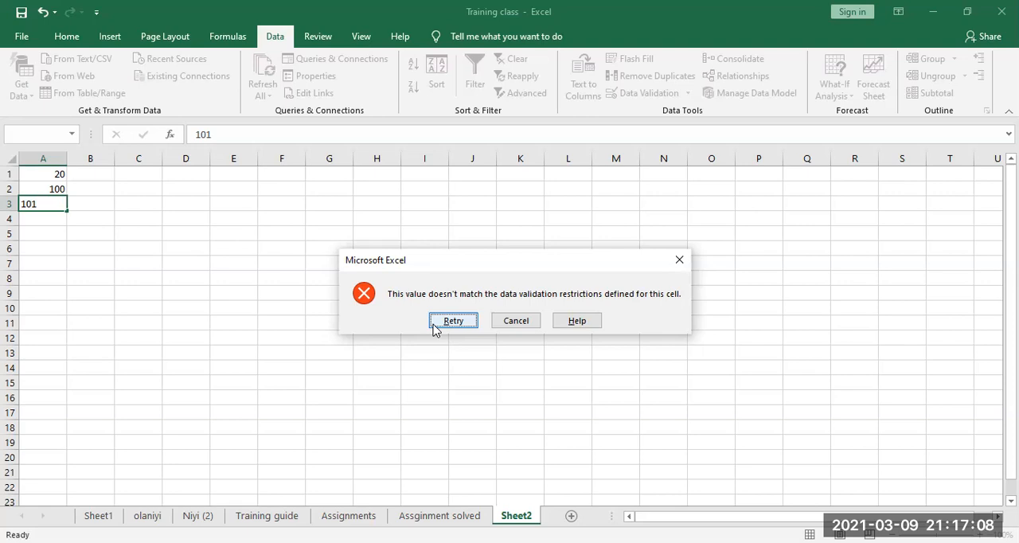
left_click(521, 321)
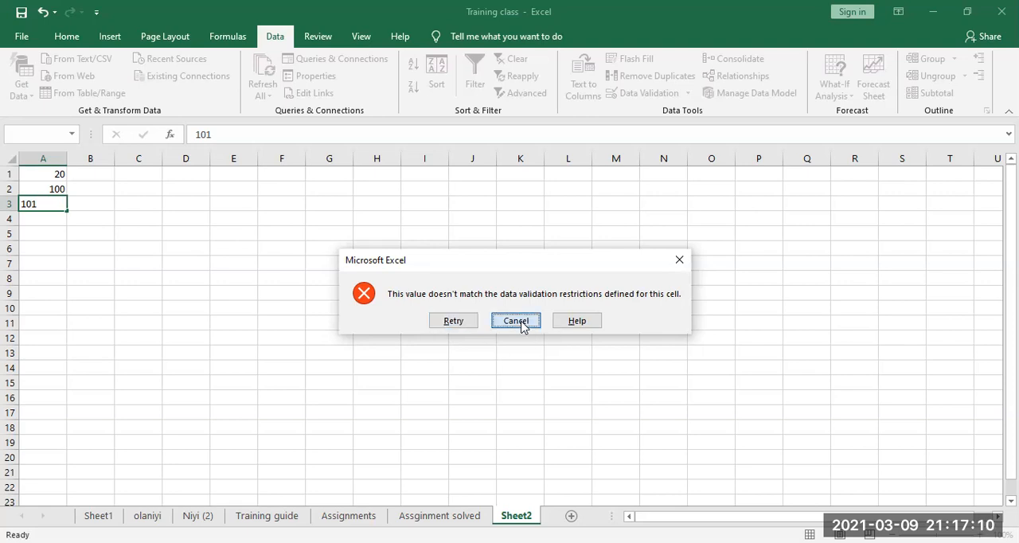
type("50")
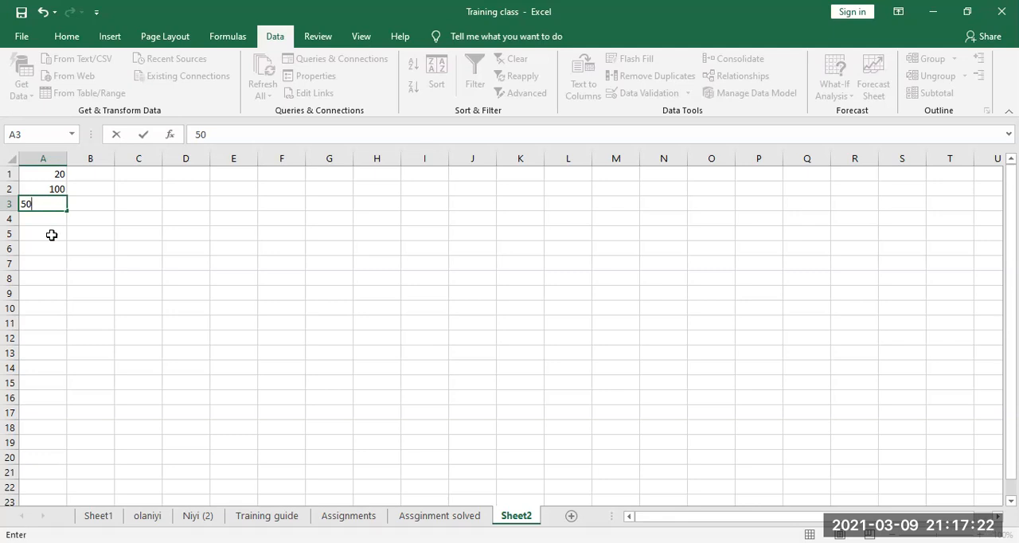
left_click(51, 234)
Step: Try the decimal value 50.5 in cell A4, cancel it and enter 55 there instead
left_click(53, 218)
type("50.5")
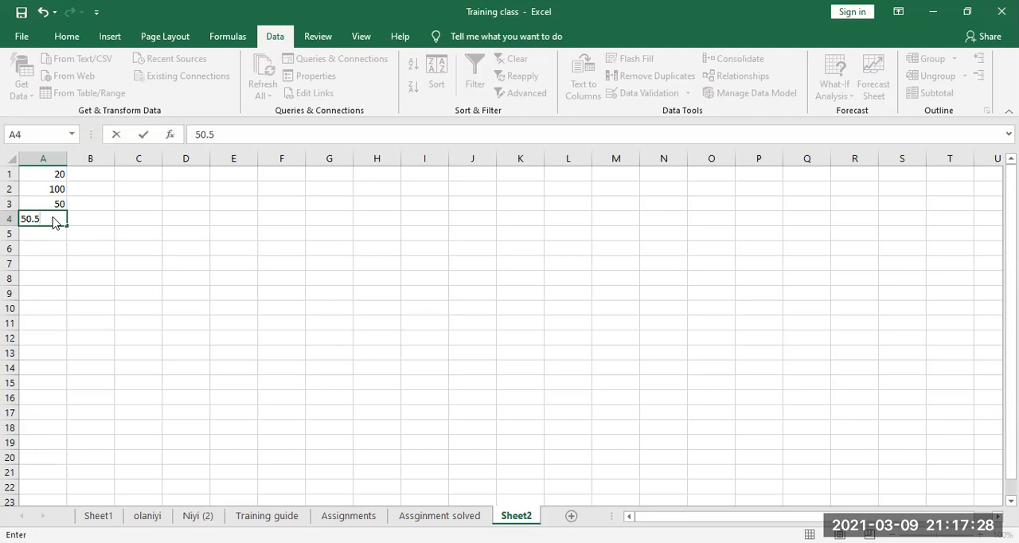
key("Return")
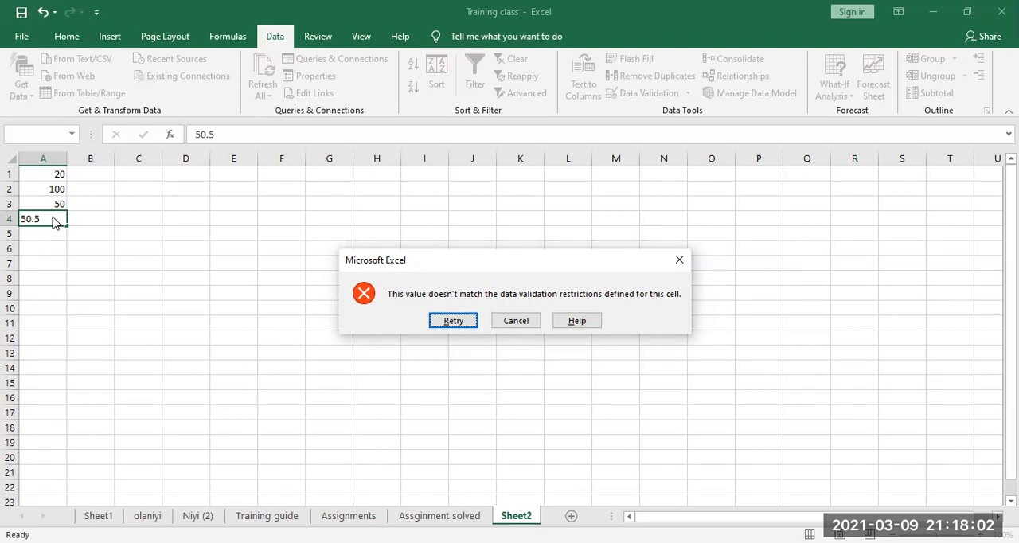
left_click(512, 323)
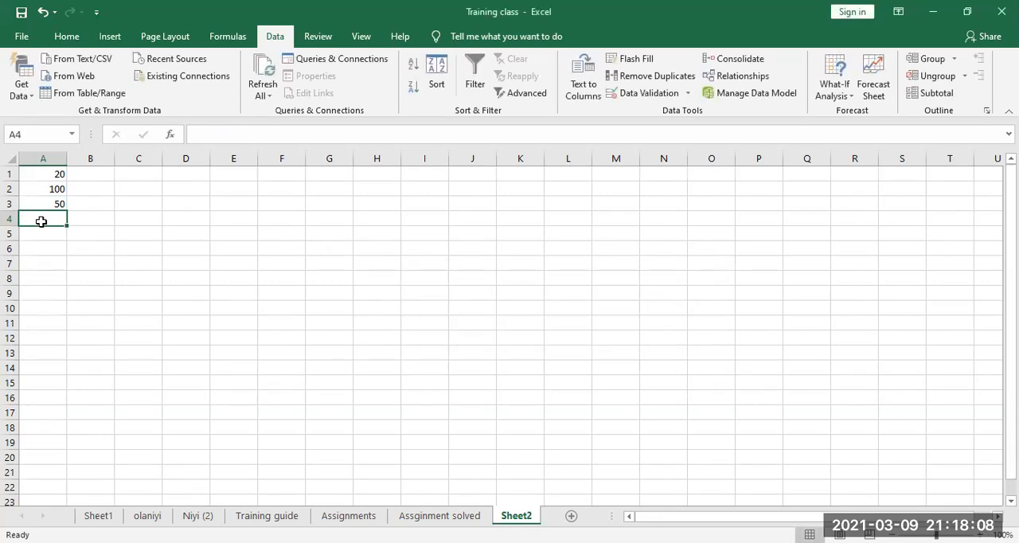
type("55")
key("Return")
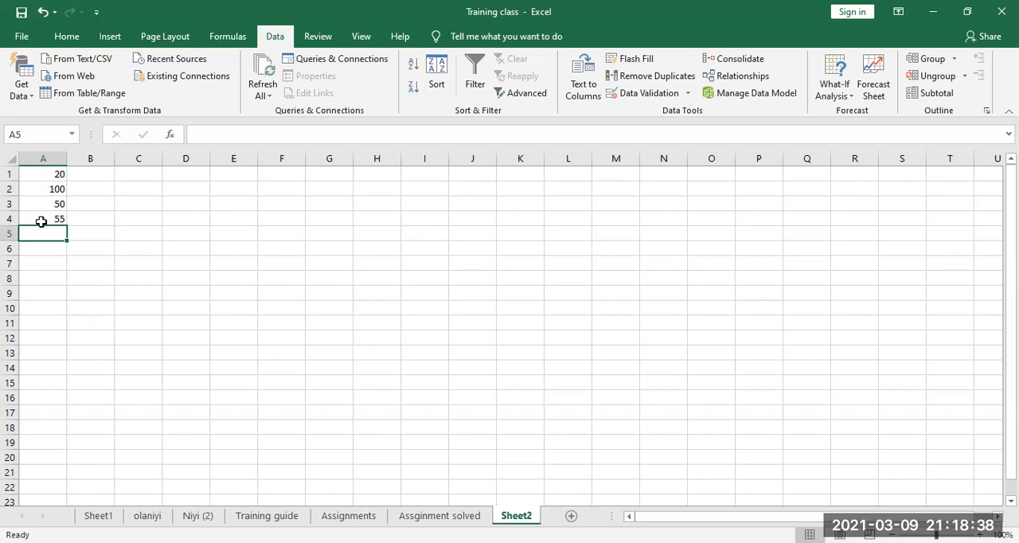
Step: Give the data validation error alert for cells A1:A10 the title "WARNING"
left_click(58, 172)
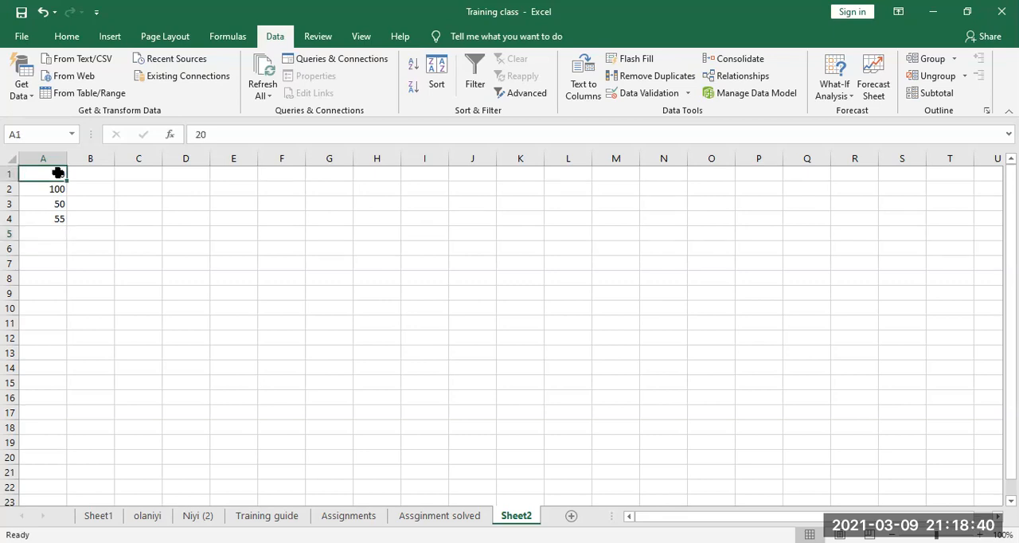
left_click_drag(59, 189, 57, 301)
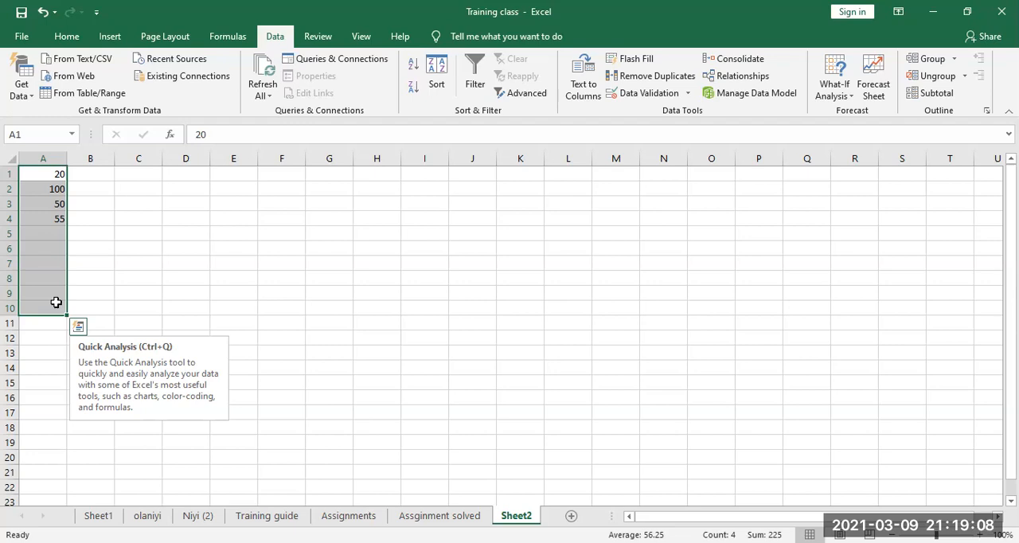
left_click(626, 95)
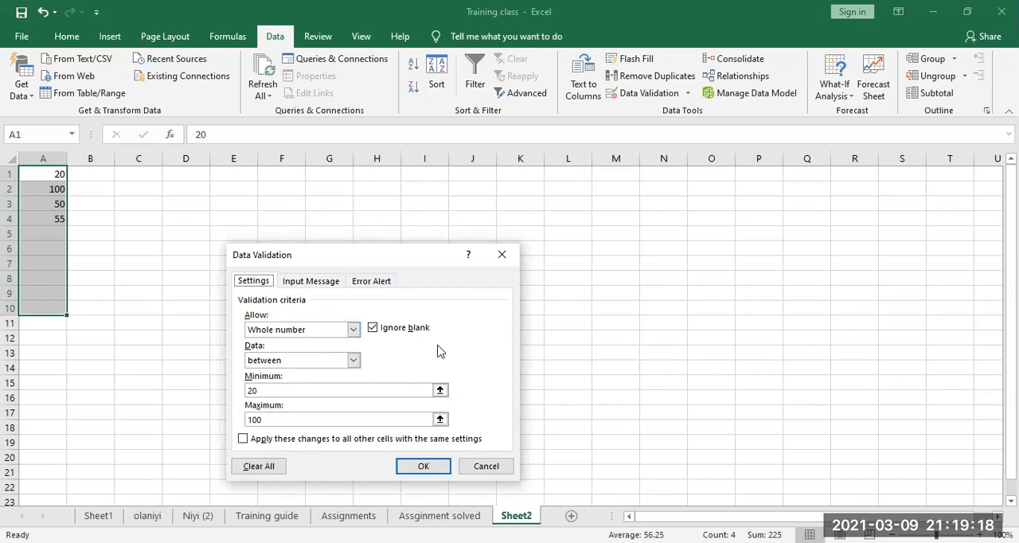
left_click(379, 285)
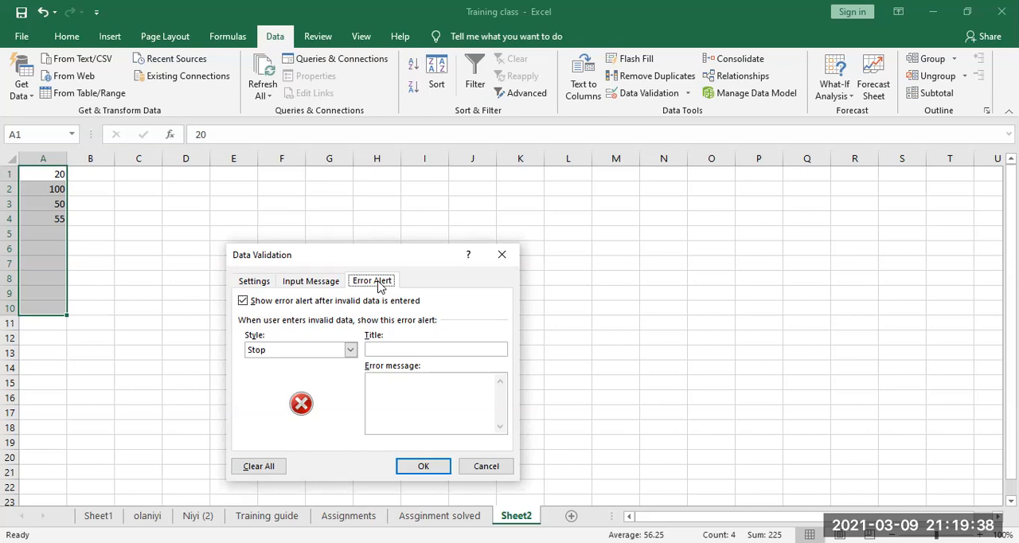
left_click(389, 349)
type("WARNING")
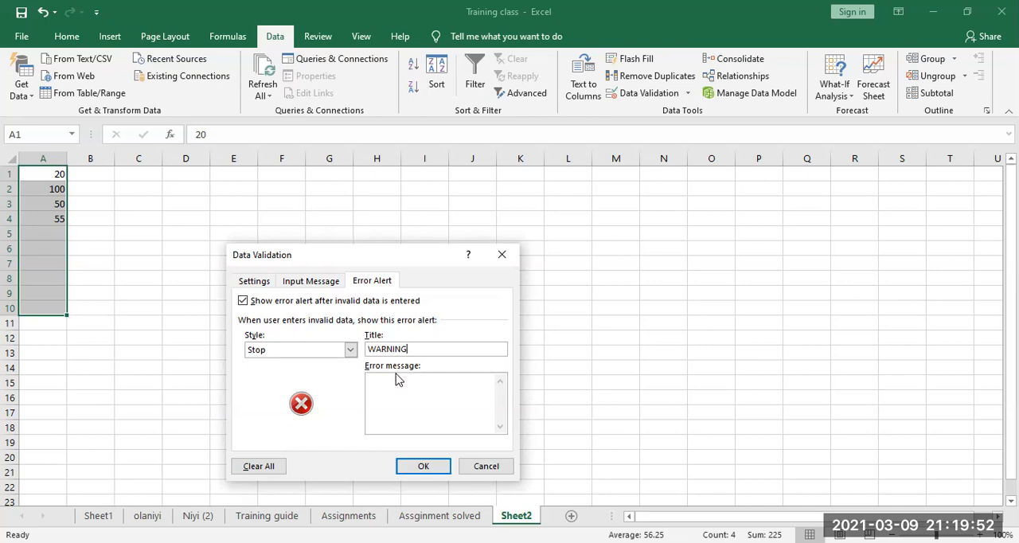
Step: Set the error message to "You have typed in a wrong message, please be guided or contact the admnistrator." and apply the Stop alert
type("Y")
type("ou")
type(" ha")
type("ve typ")
type("ed i")
type("n ")
type("a wro")
type("ng me")
type("ssage")
type(", pl")
type("ease b")
type("e gui")
type("ded o")
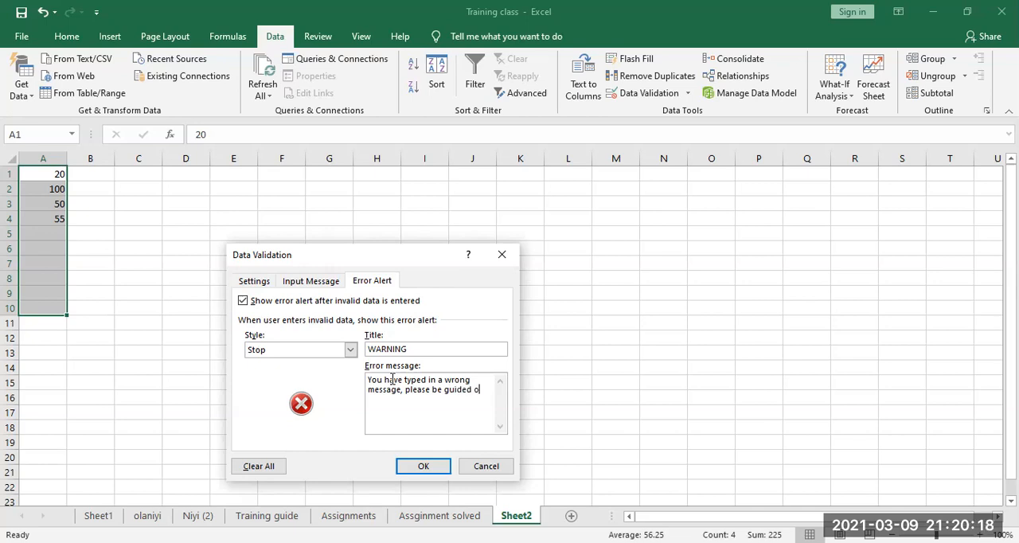
type("r conv")
key("BackSpace")
type("tact the admn")
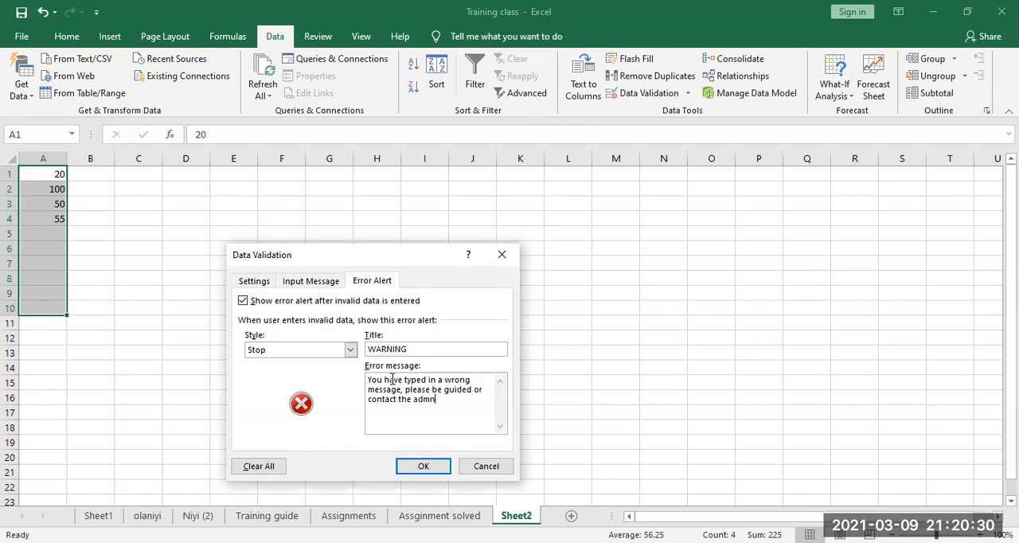
type("istrator.")
left_click(349, 353)
left_click(351, 355)
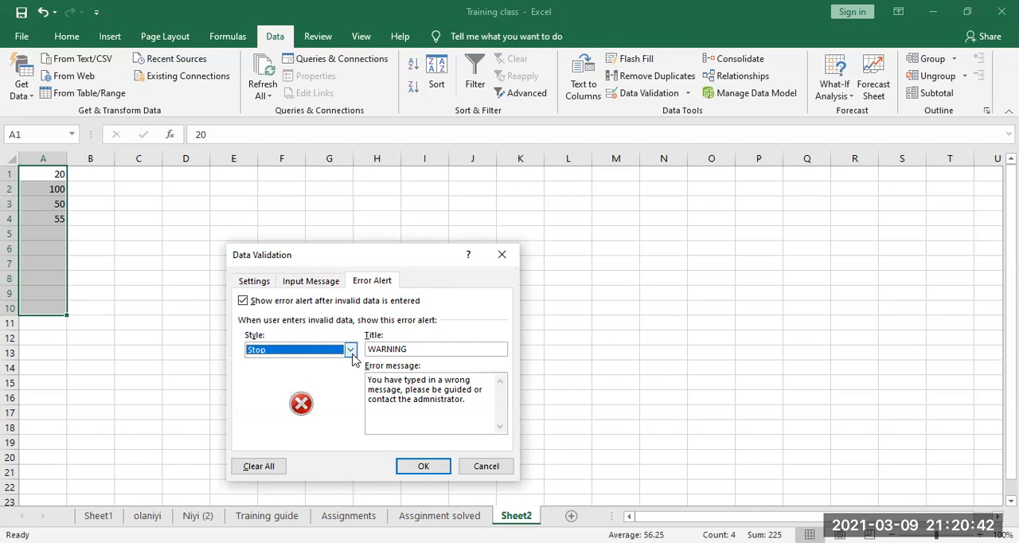
left_click(408, 467)
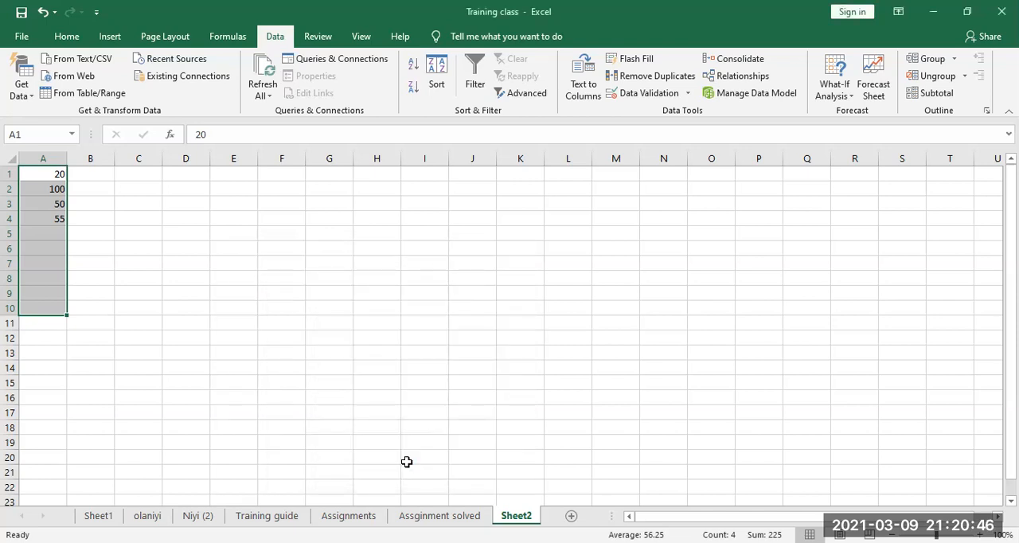
Step: Try the value 18 in cell A8, retry the entry and enter 65 there instead
left_click(57, 236)
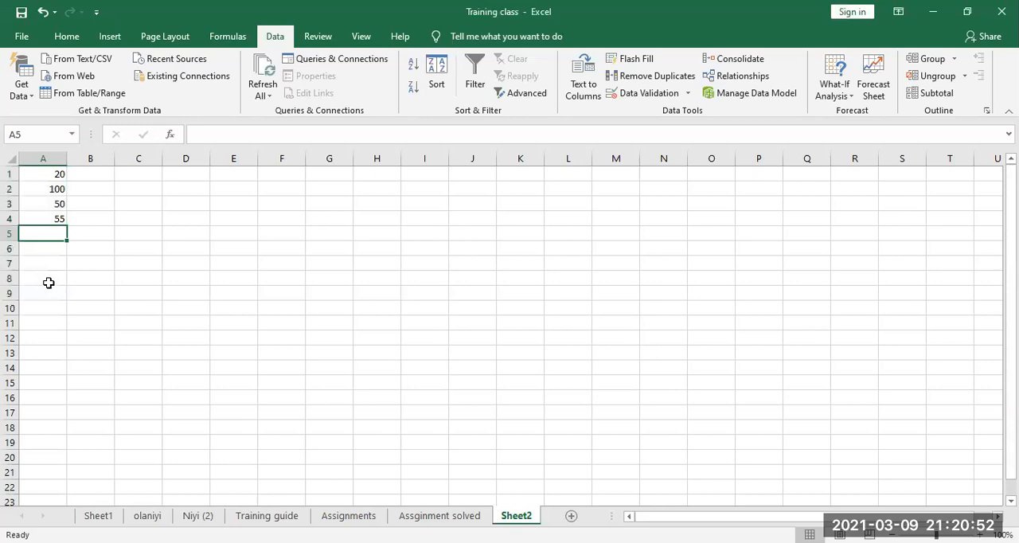
left_click(49, 283)
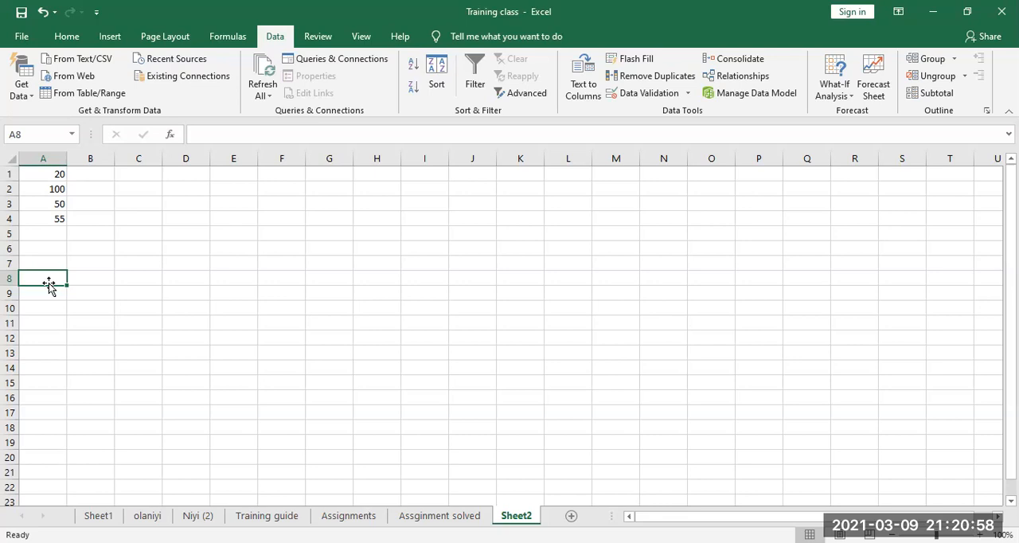
type("18")
key("Return")
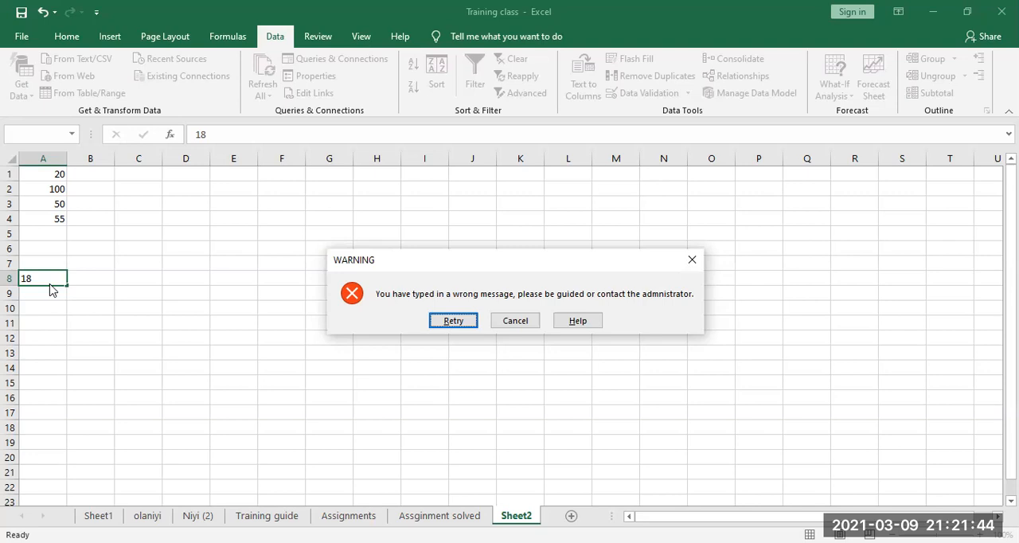
left_click(451, 323)
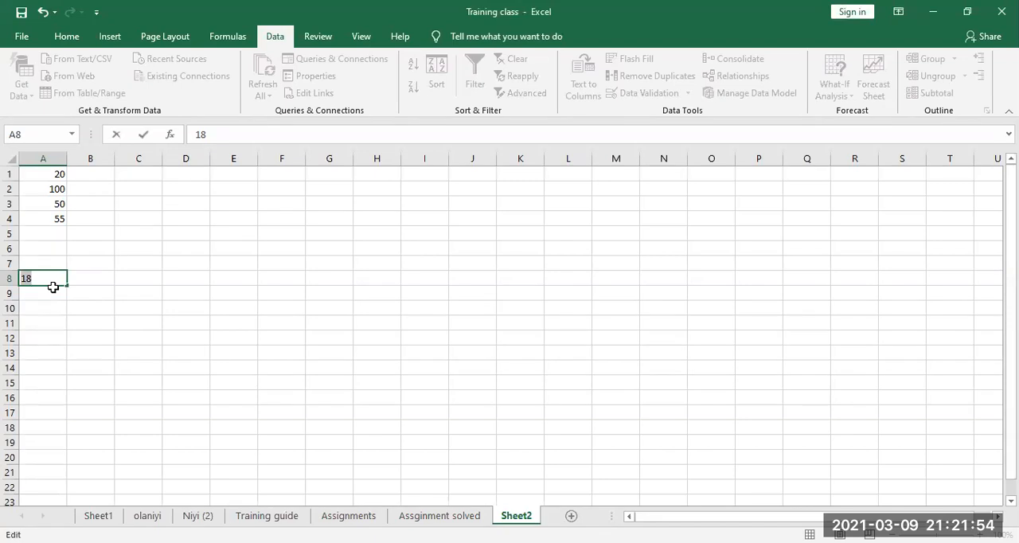
type("65")
key("Return")
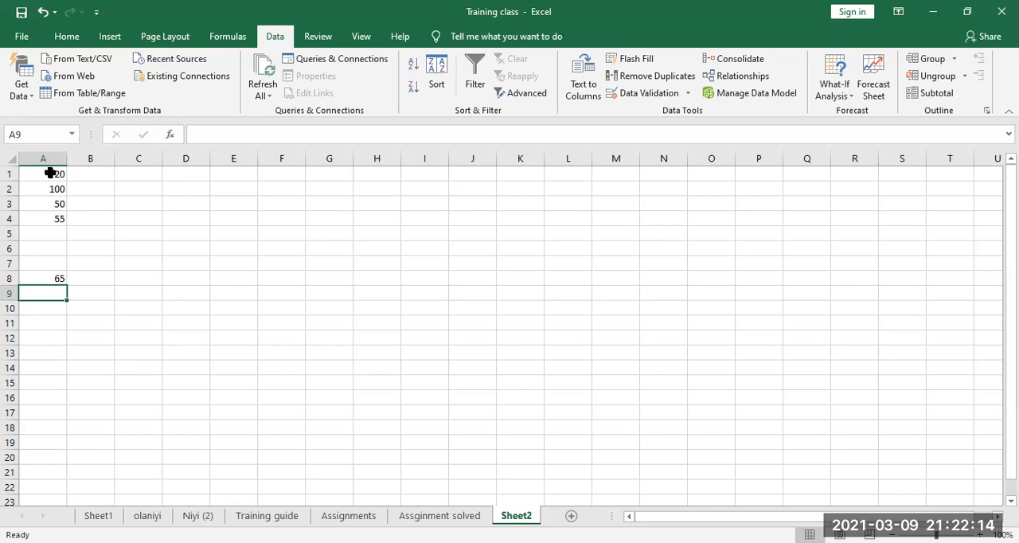
Step: Give the data validation input message for cells A1:A10 the title "HINT"
left_click_drag(48, 174, 53, 311)
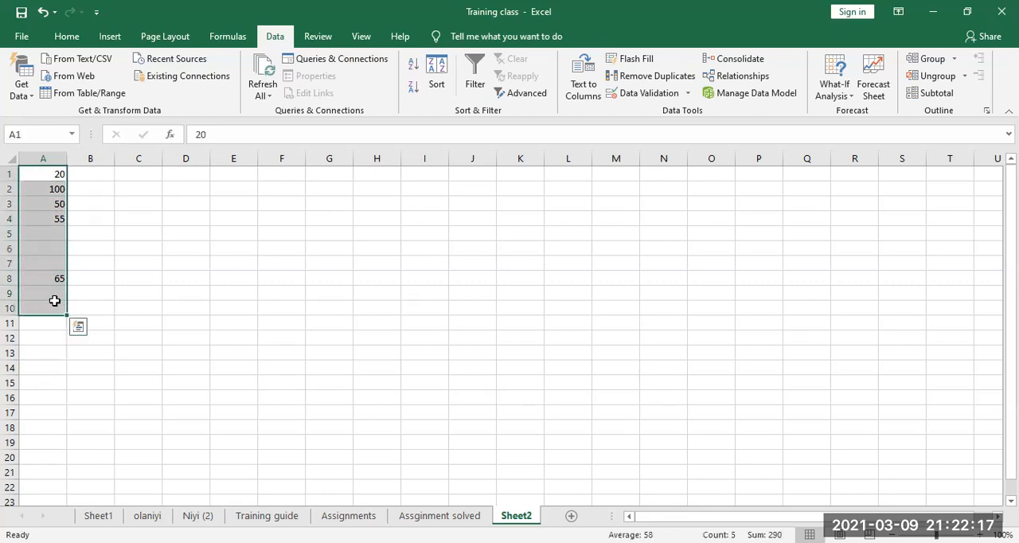
left_click(688, 94)
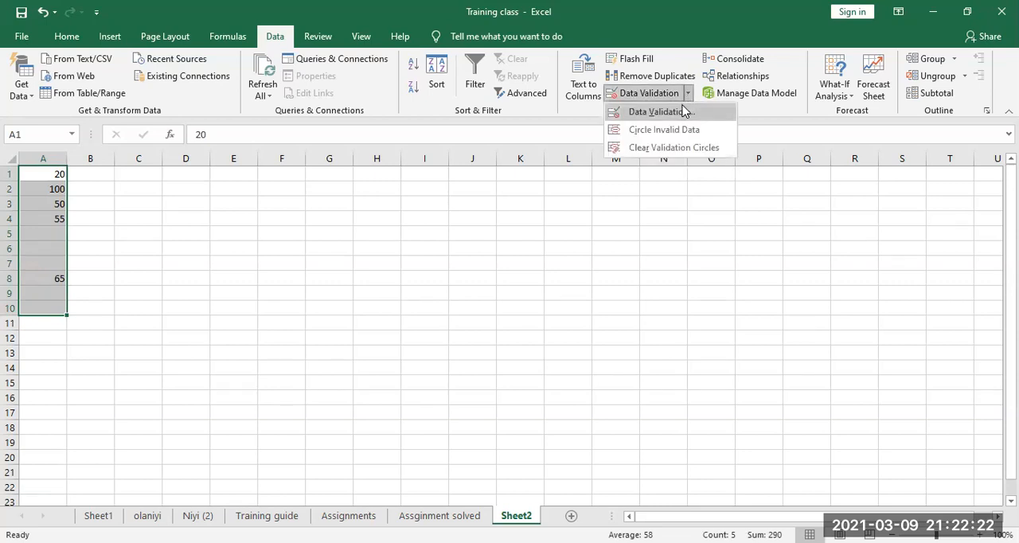
left_click(683, 111)
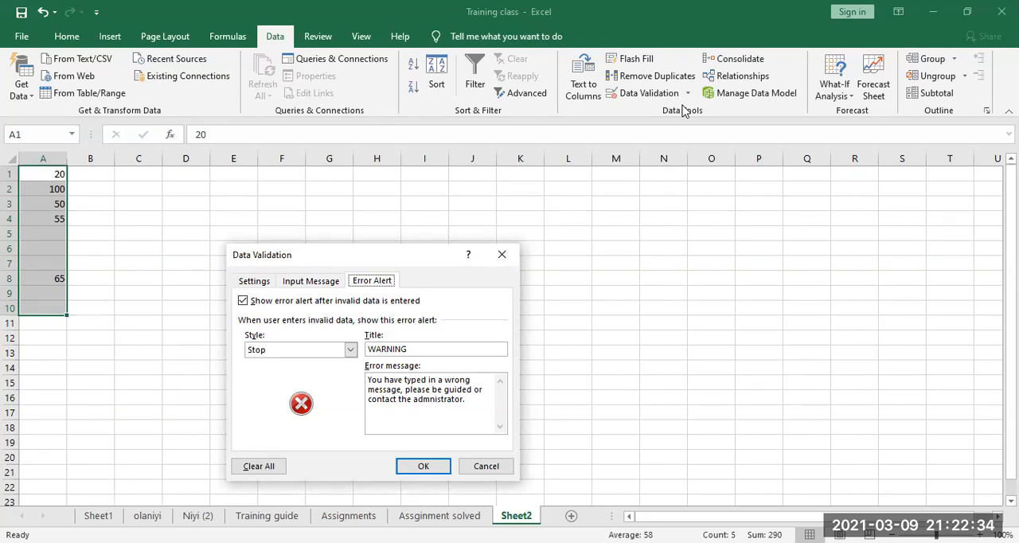
left_click(330, 287)
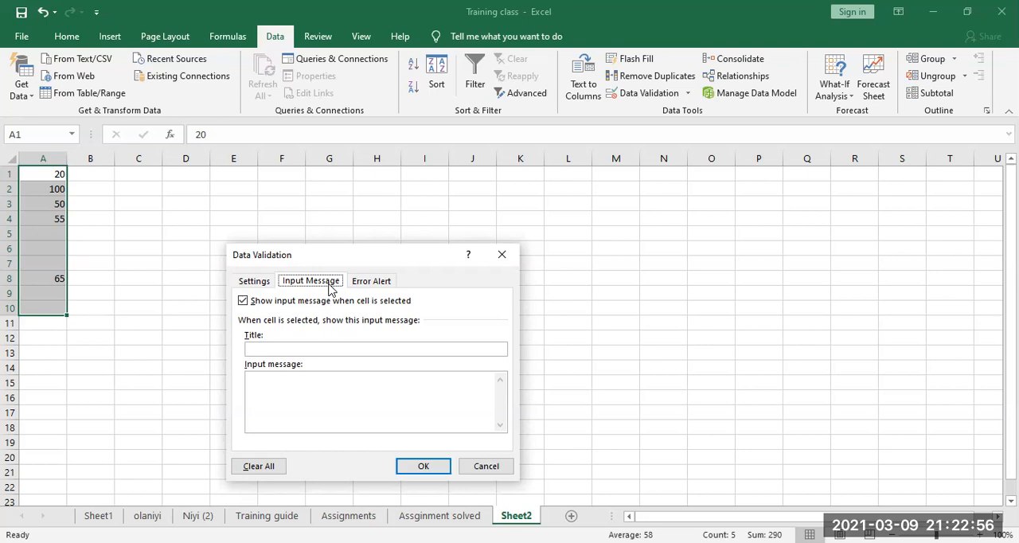
left_click(322, 347)
type("HINT")
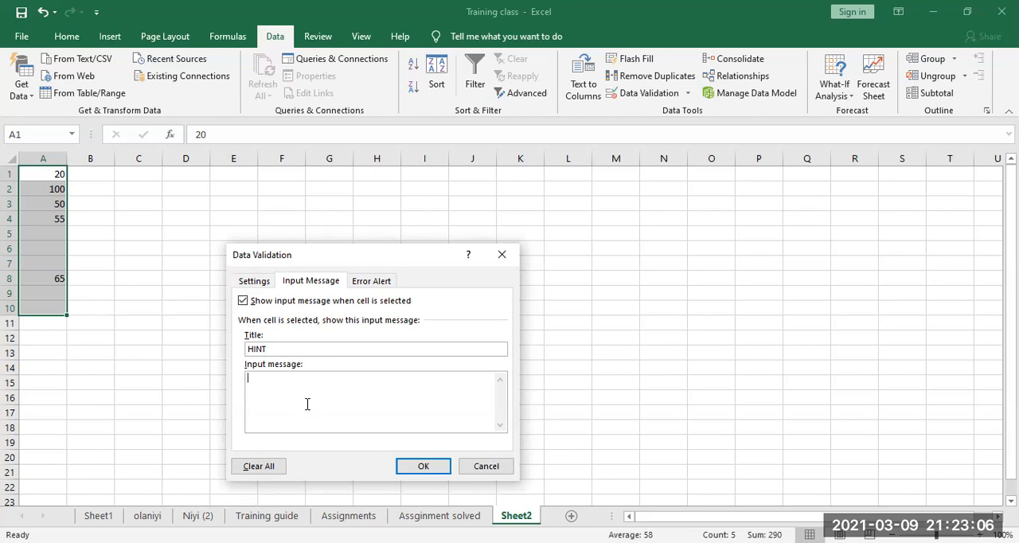
Step: Set the input message to "Only whole numbers between 20 and 100 are allowed within these cells" and apply the validation
type("Only whole num")
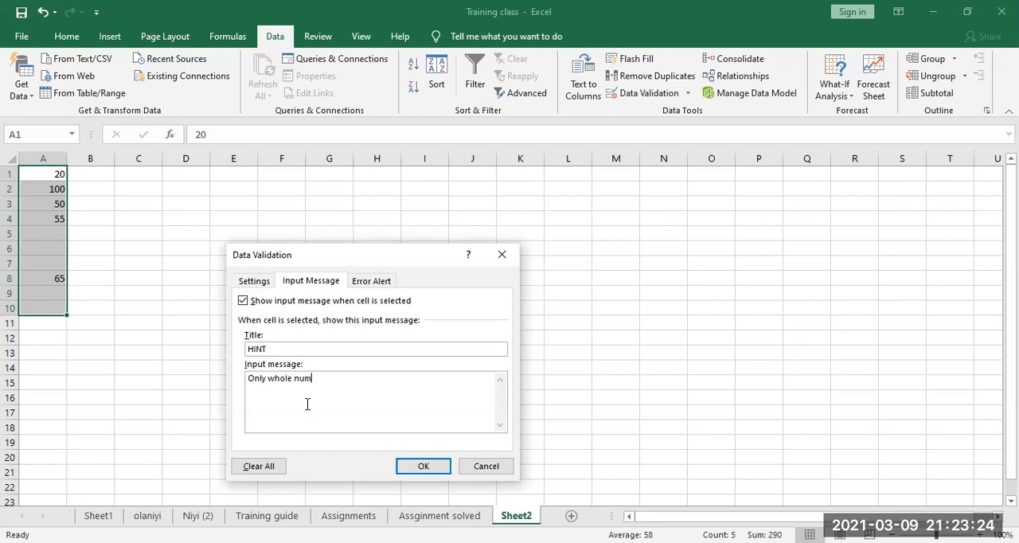
type("bers between 20 and 100 are allowed betwe")
key("BackSpace")
key("BackSpace")
key("BackSpace")
key("BackSpace")
key("BackSpace")
key("BackSpace")
key("BackSpace")
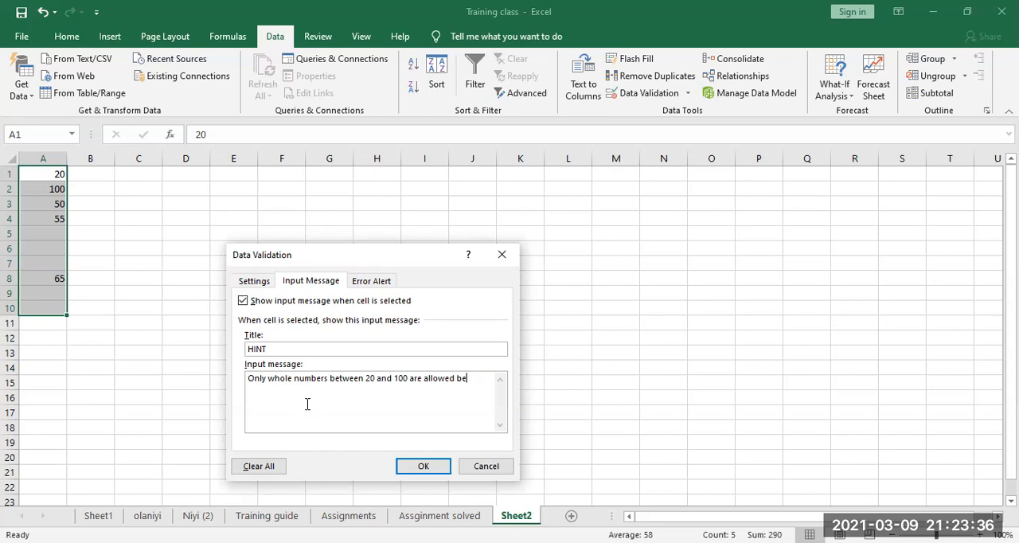
type("withi")
type("n")
type(" this")
key("BackSpace")
key("BackSpace")
type("ese cells")
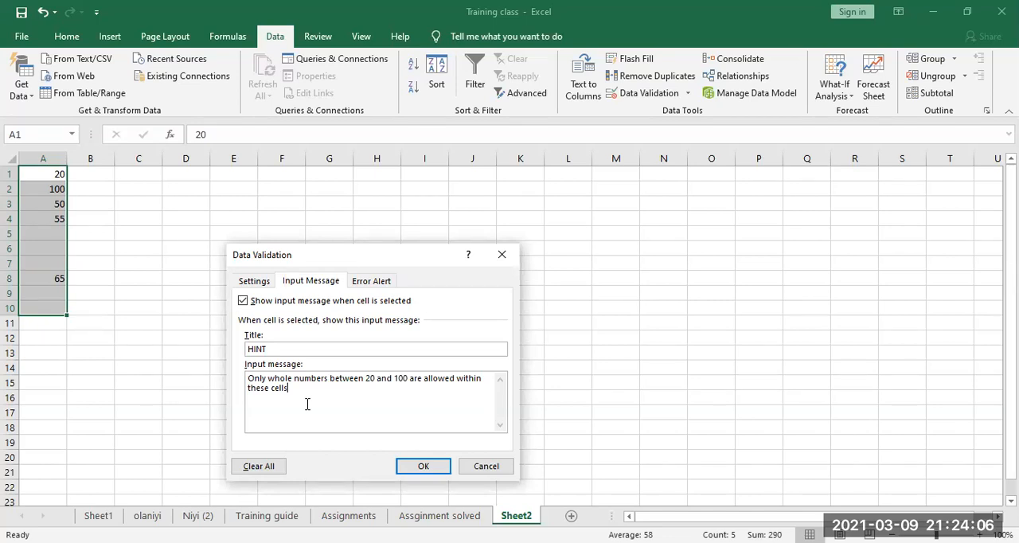
left_click(421, 468)
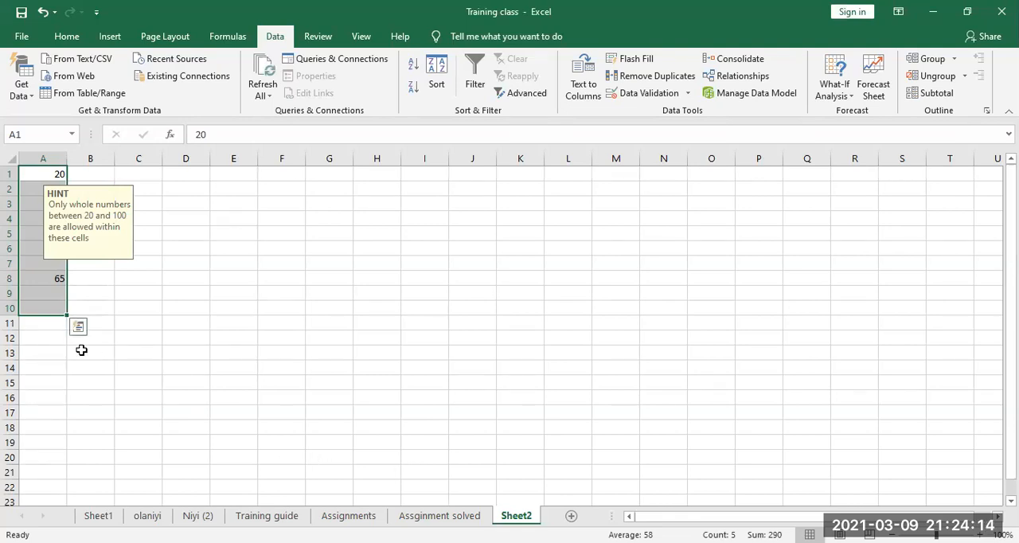
Step: Check the input hint on several cells within A1:A10 and on cell A11 outside the validated range
left_click(54, 309)
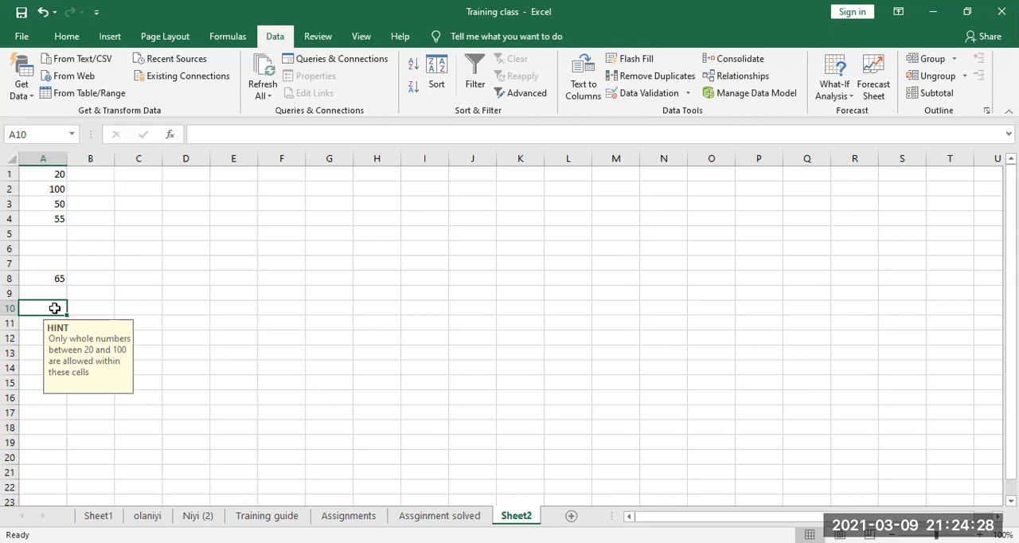
left_click(33, 324)
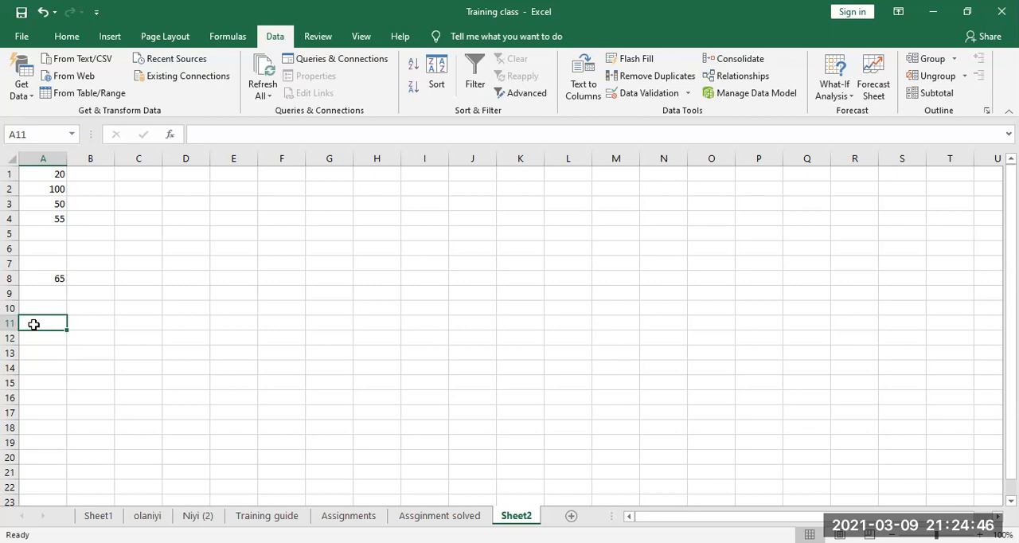
left_click(54, 233)
left_click(38, 248)
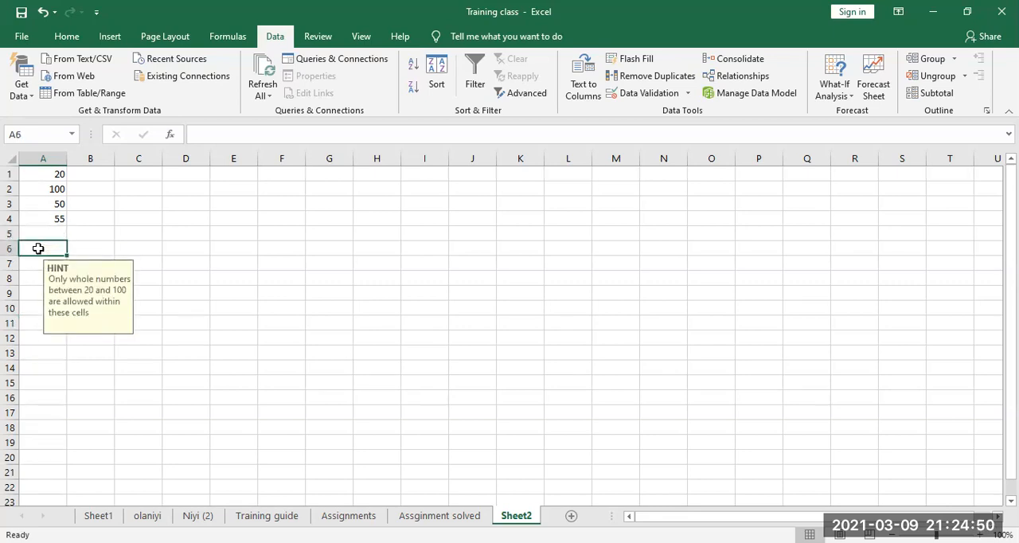
left_click(40, 275)
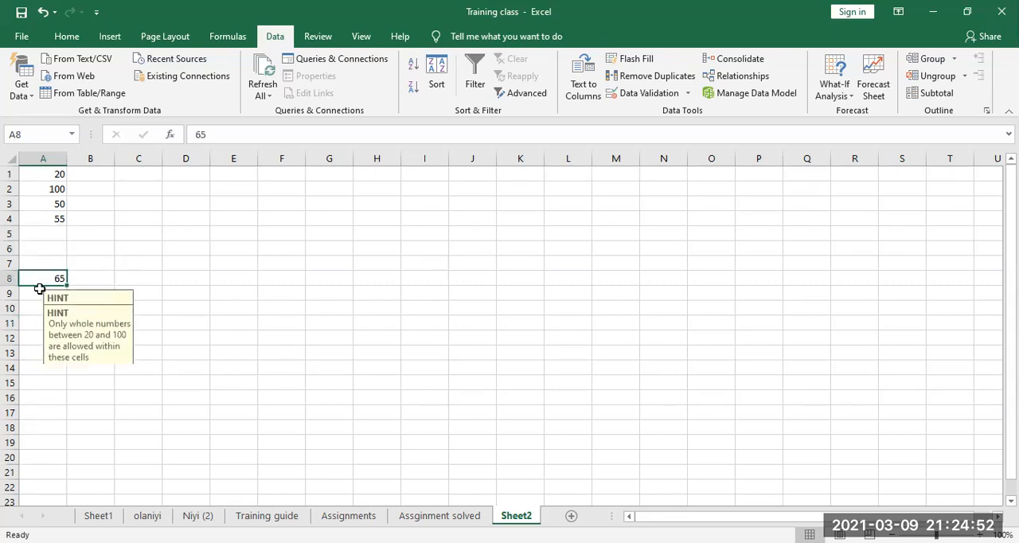
left_click(37, 309)
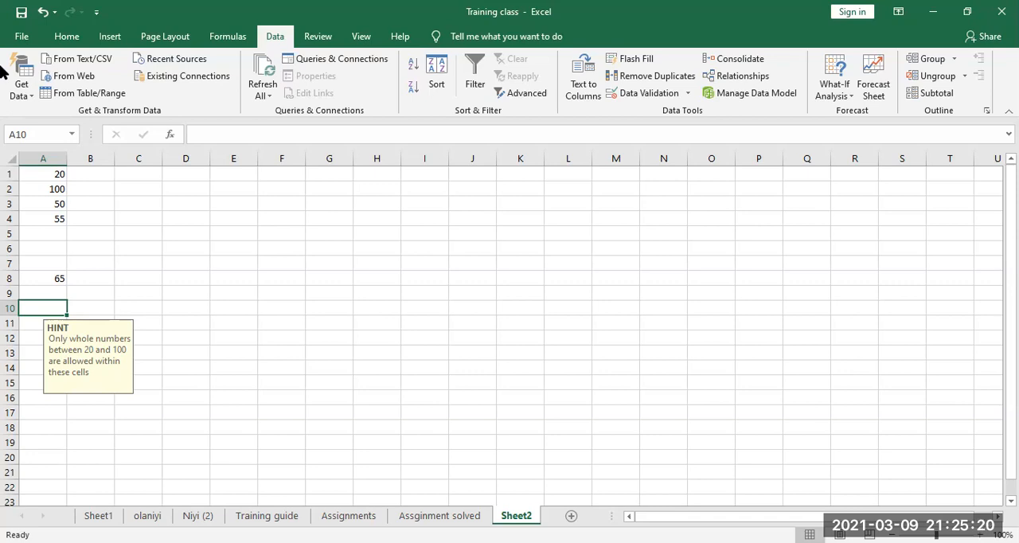
Step: Set the data validation criteria for cells B1:B10 to allow a List
left_click(97, 174)
left_click_drag(97, 174, 103, 298)
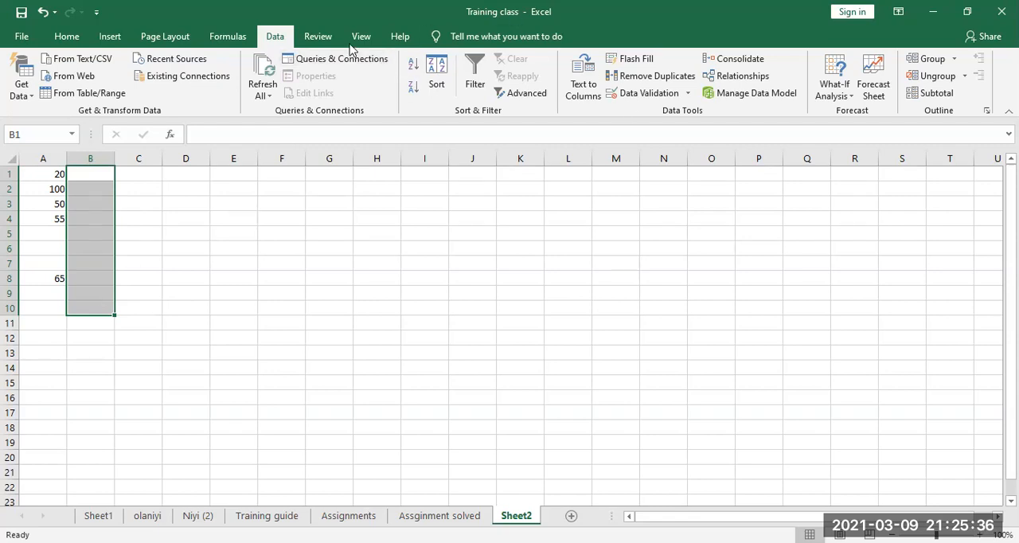
left_click(664, 98)
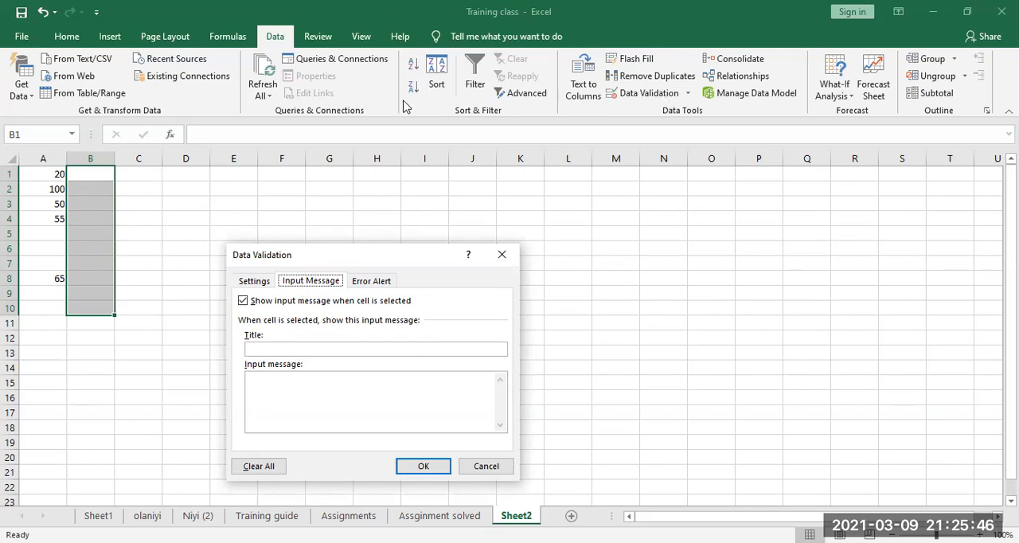
left_click(249, 283)
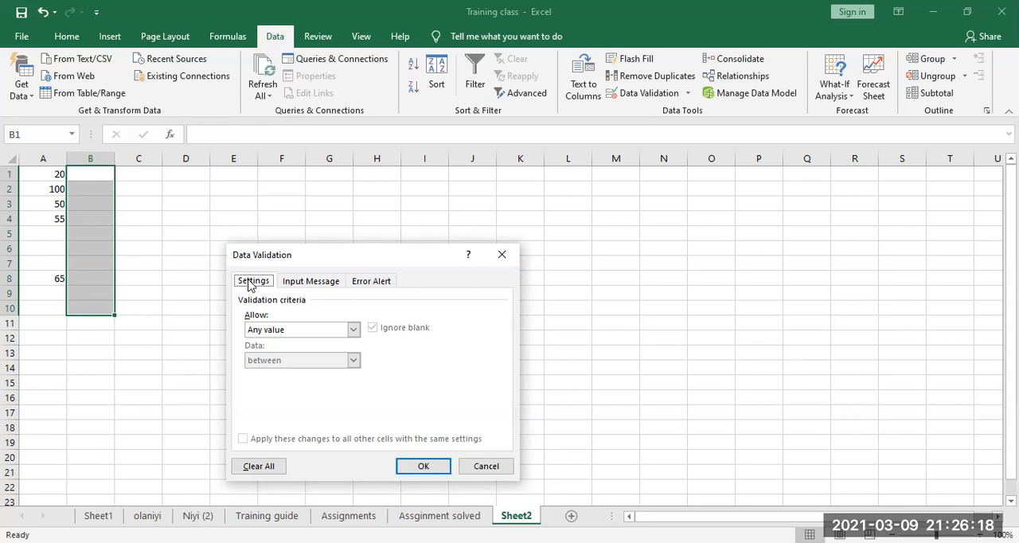
left_click(352, 329)
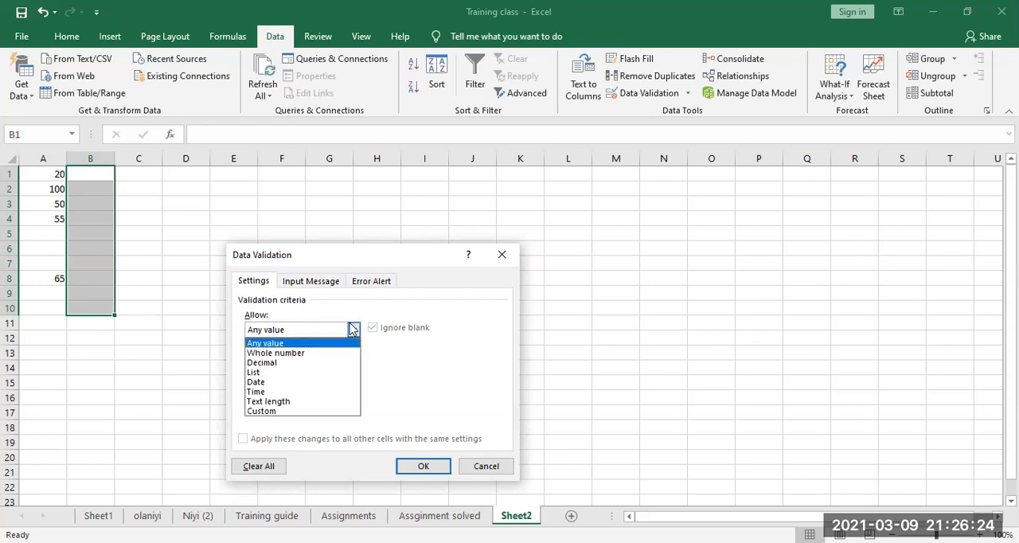
left_click(252, 373)
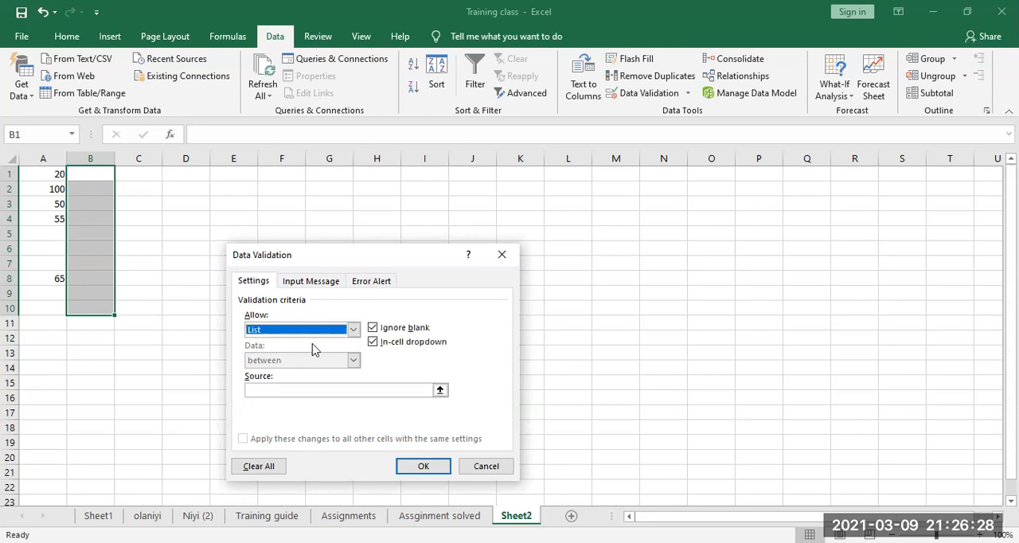
left_click(354, 329)
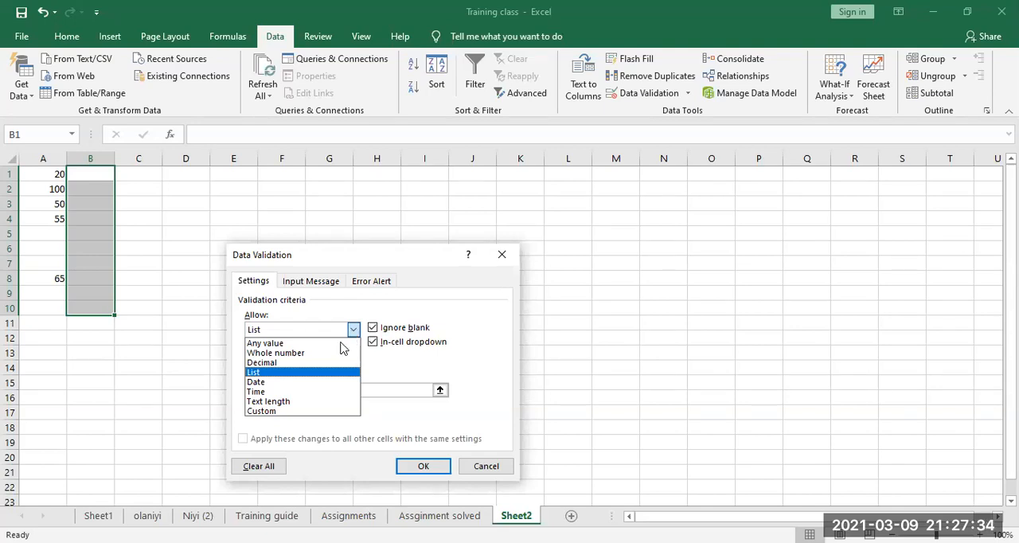
left_click(293, 377)
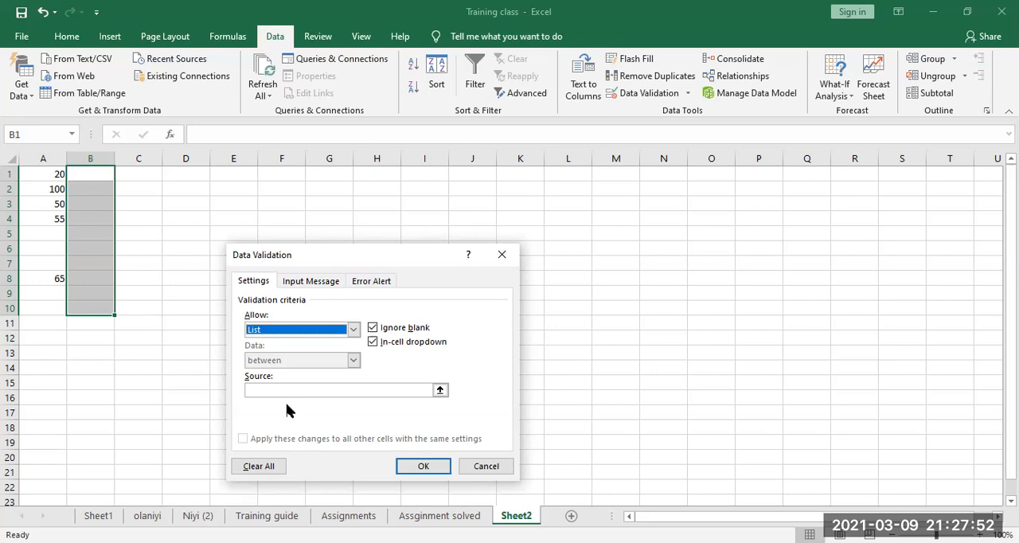
Step: Enter "vancouver,ottawa,britishcolumbia,toronto,quebec" as the list source and apply the validation to B1:B10
left_click(287, 389)
type("v")
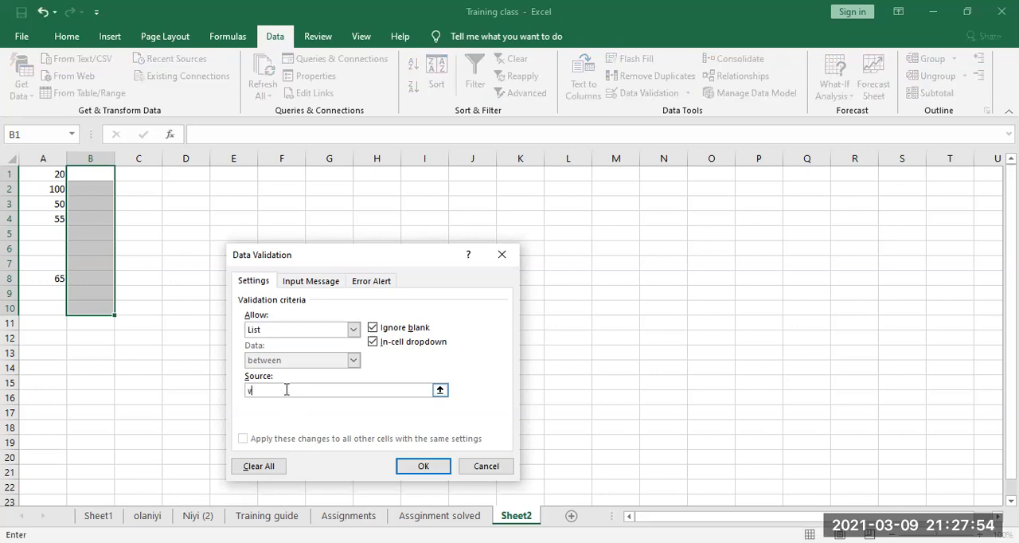
type("aco")
key("BackSpace")
key("BackSpace")
type("nd")
type("ouver")
type(",ot")
key("BackSpace")
key("BackSpace")
key("BackSpace")
type(",ottawa,british")
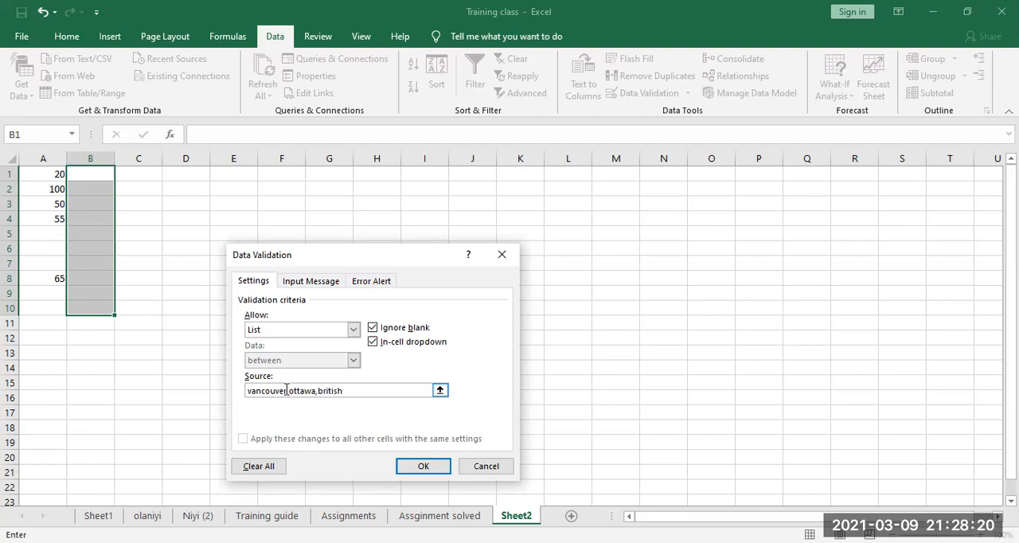
type(" columbia,toronto,")
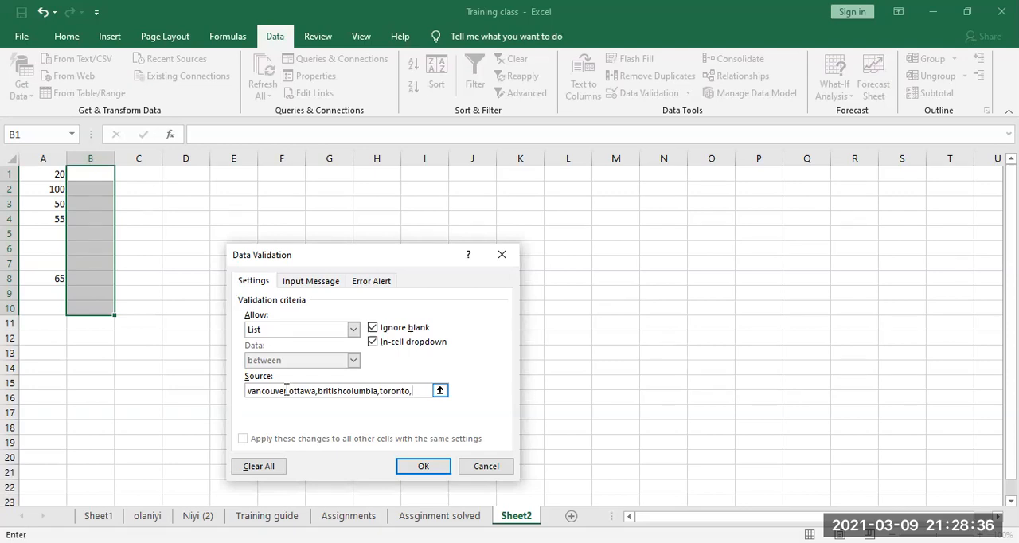
type("qu")
type("bec")
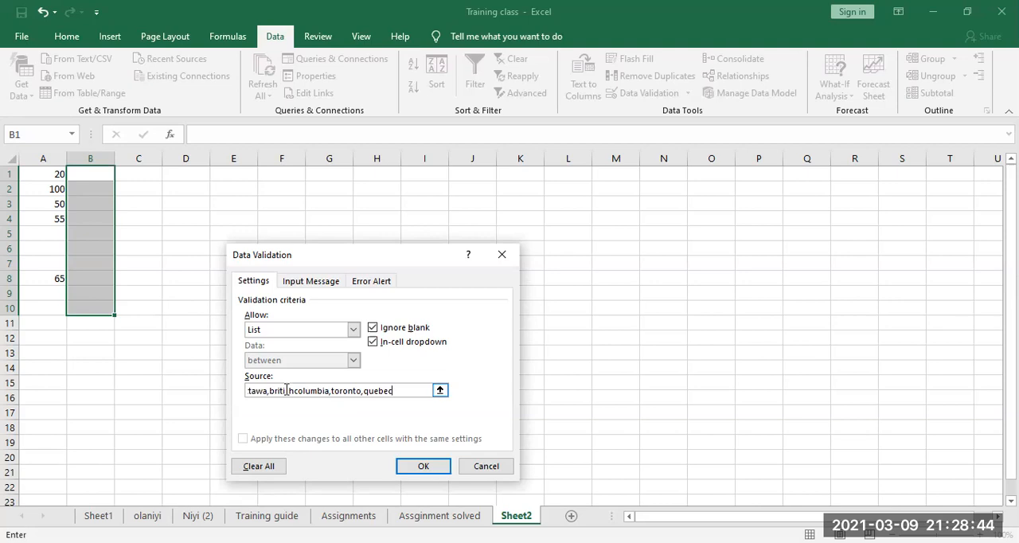
left_click(423, 467)
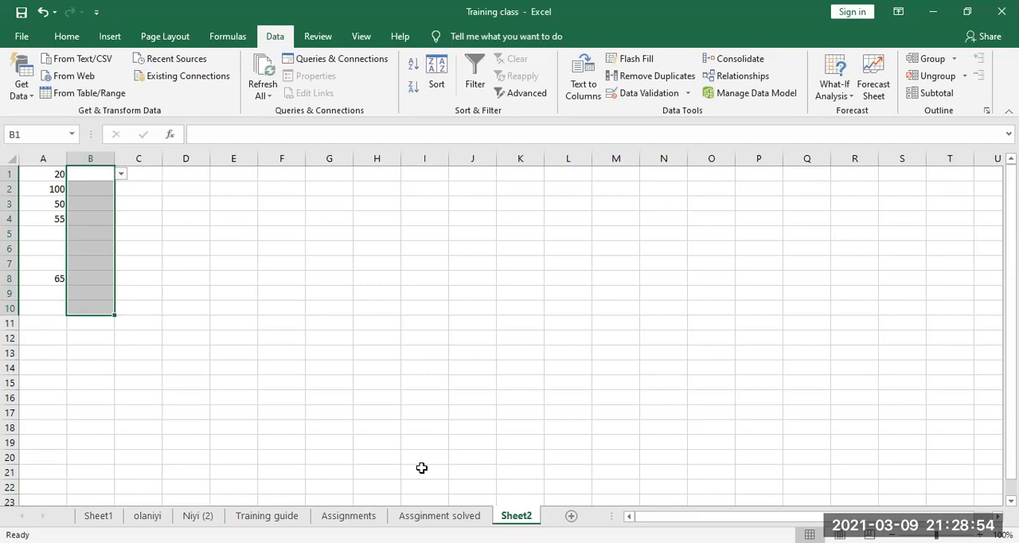
Step: Check the choices offered by the dropdown list in cell B1
left_click(92, 177)
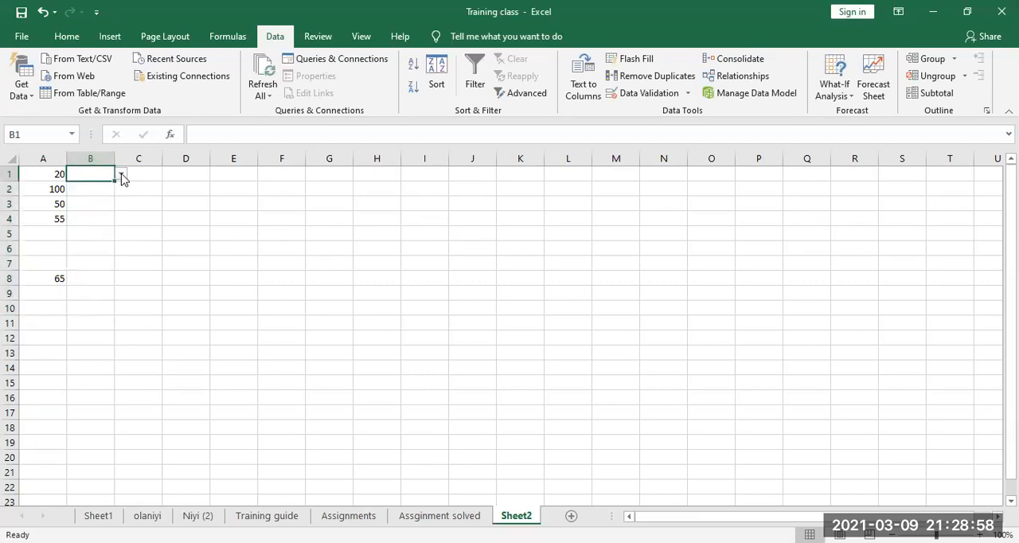
left_click(121, 174)
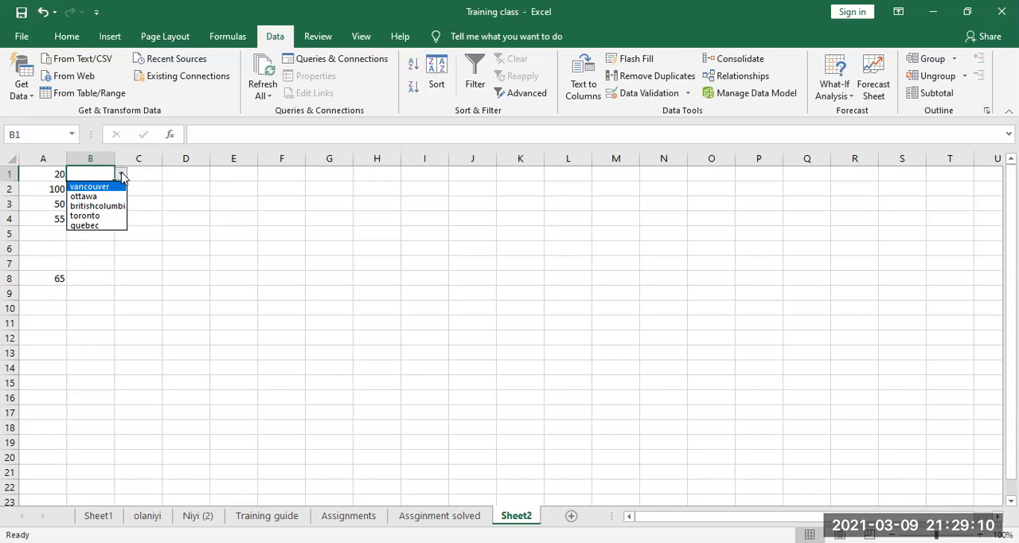
left_click(78, 171)
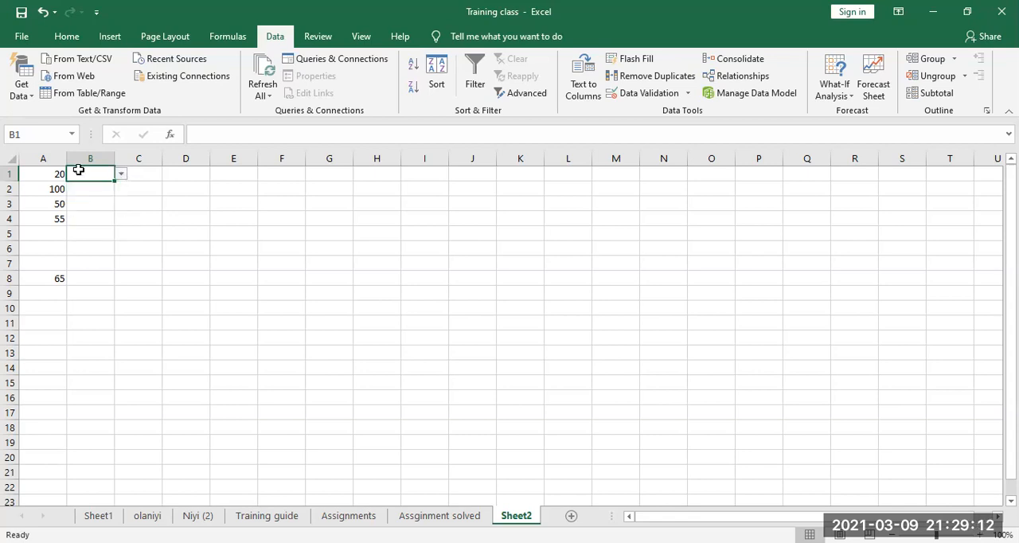
Step: Try to enter the unlisted text "ggggggggg" in cell B1, and clear the entry
type("ggggggggg")
key("Return")
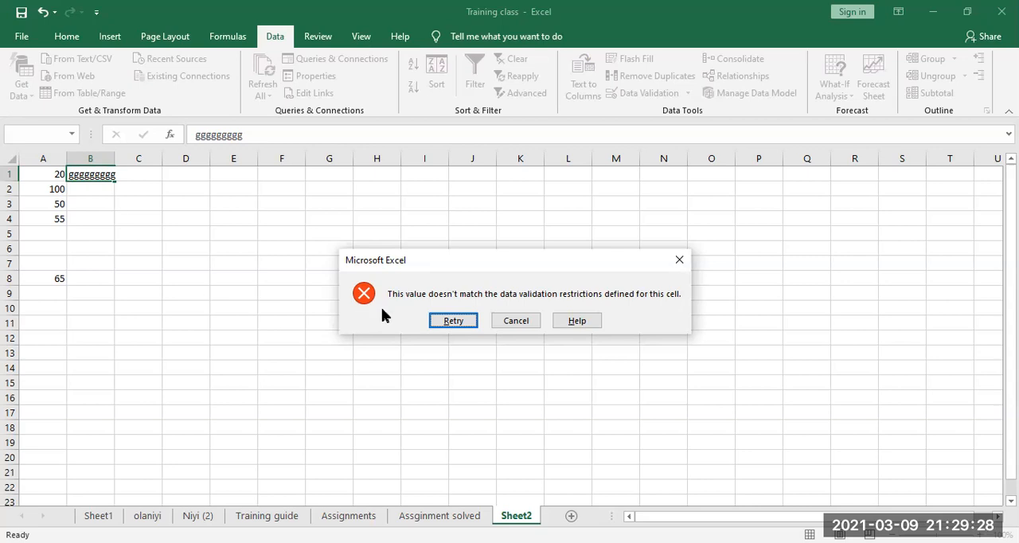
left_click(445, 319)
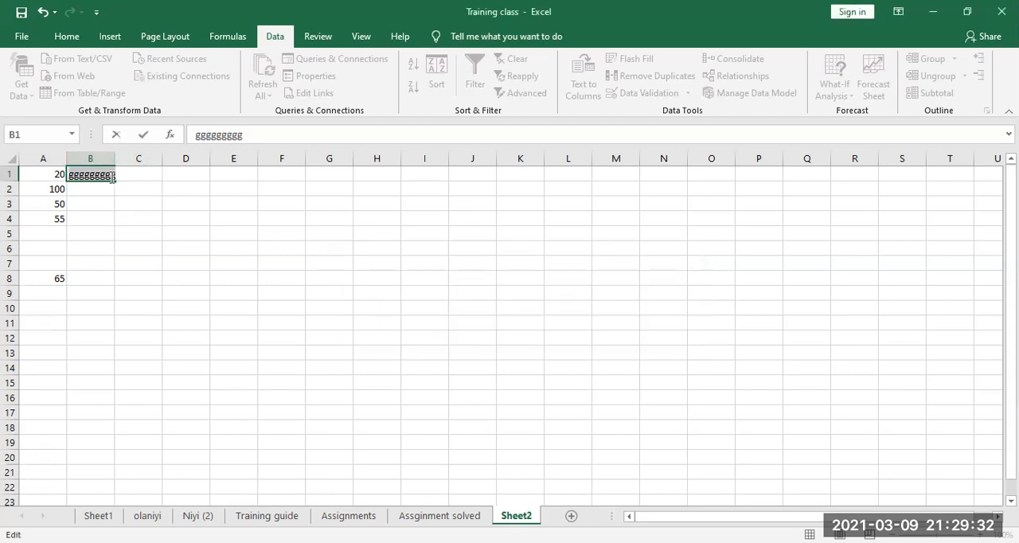
key("BackSpace")
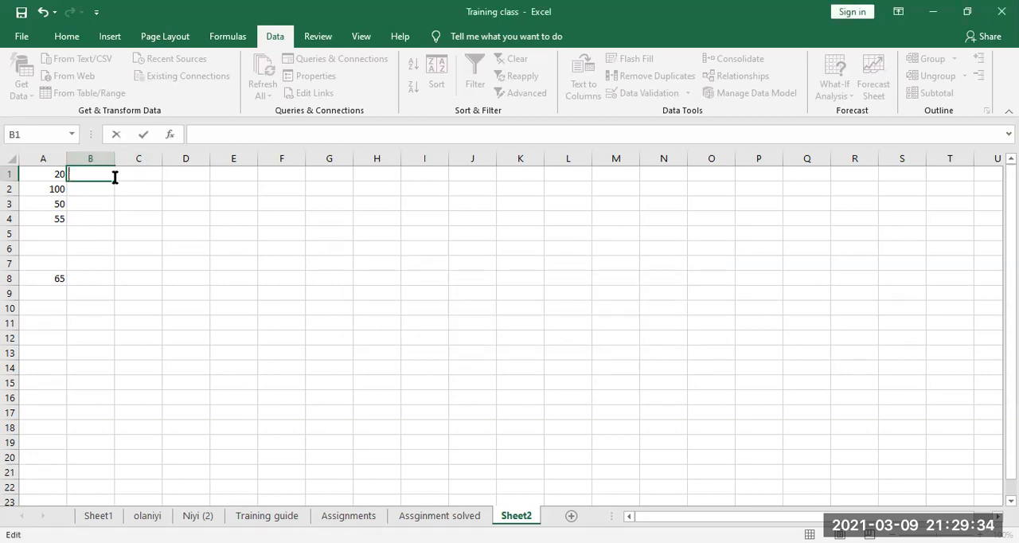
left_click(100, 190)
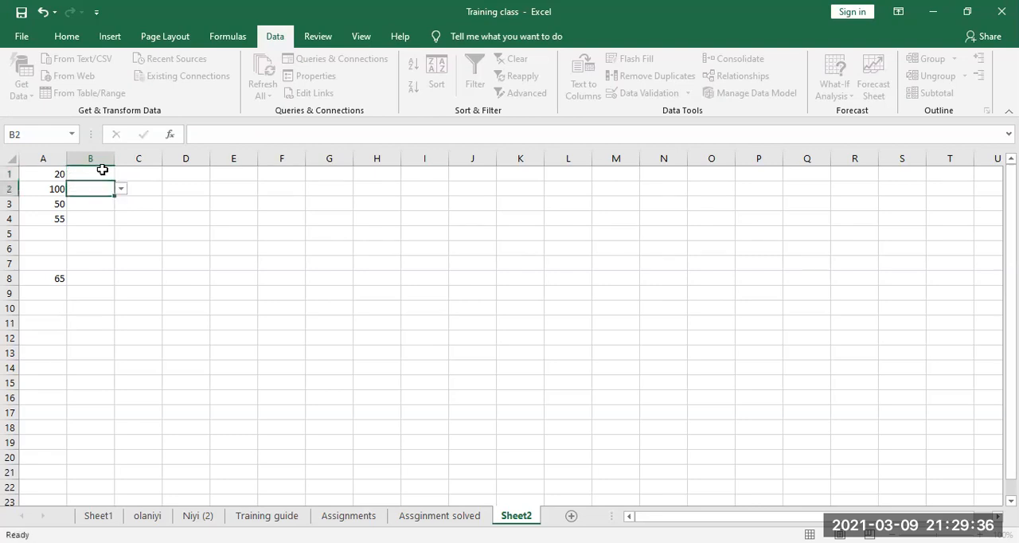
Step: Fill cell B1 with britishcolumbia and cell B2 with quebec from their dropdown lists
left_click(103, 172)
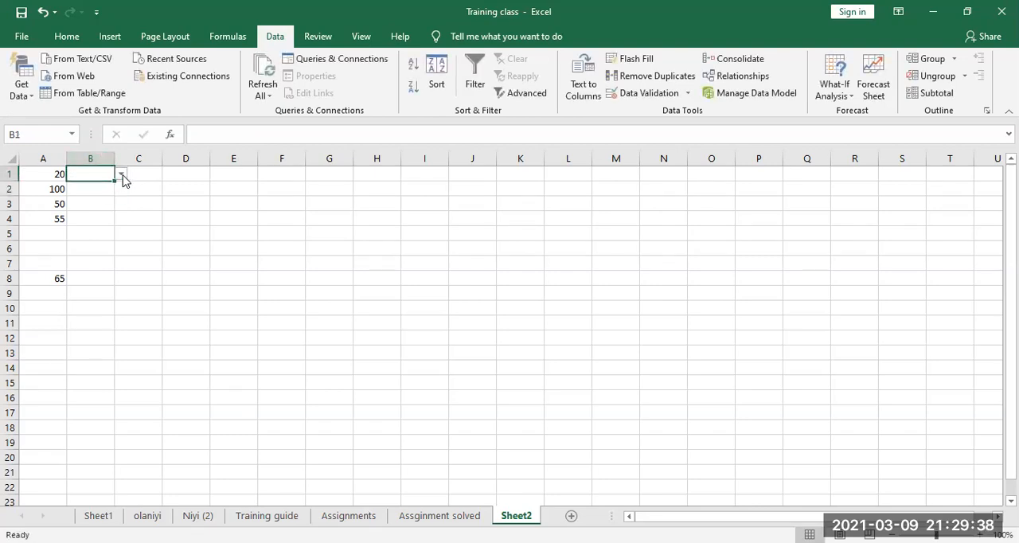
left_click(121, 174)
left_click(95, 206)
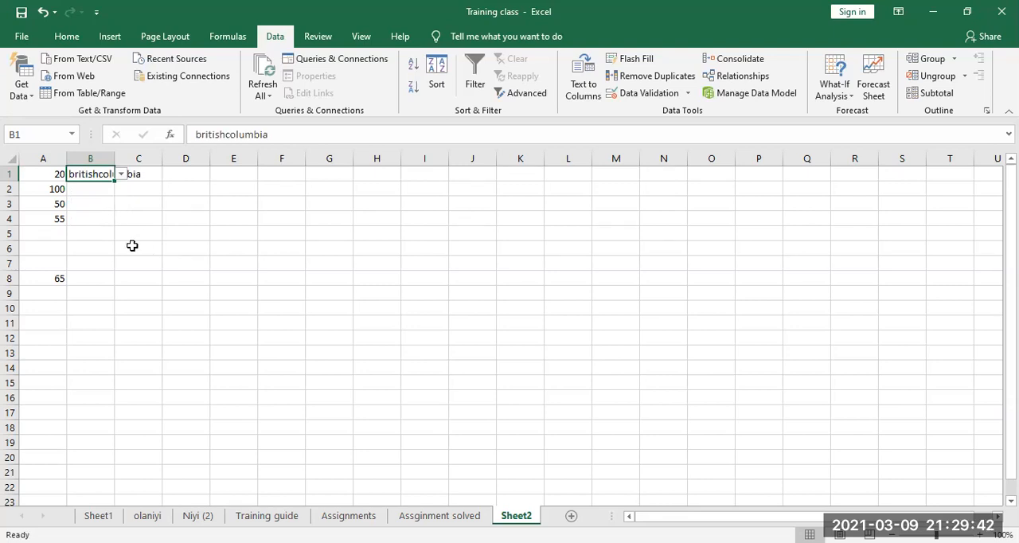
left_click(89, 191)
left_click(121, 189)
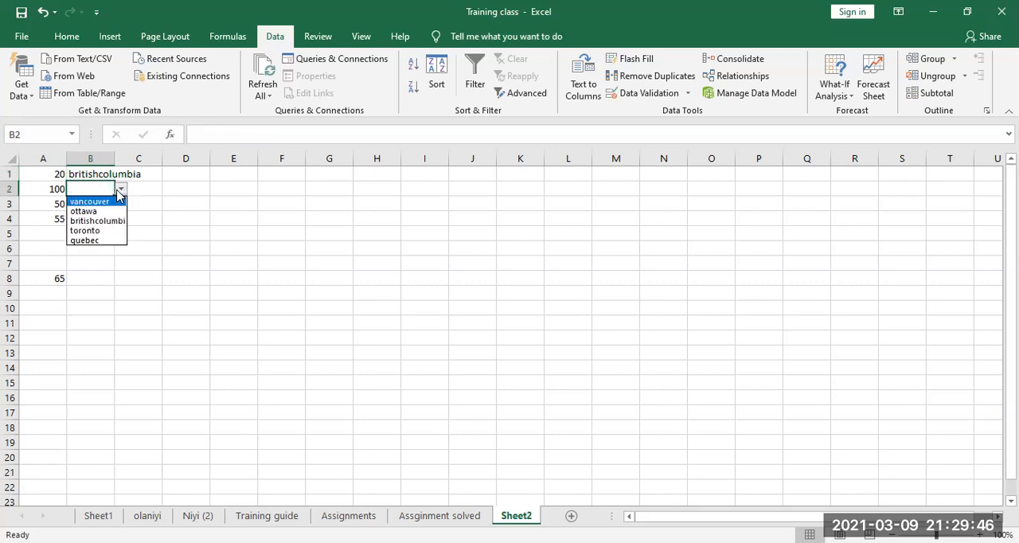
left_click(106, 246)
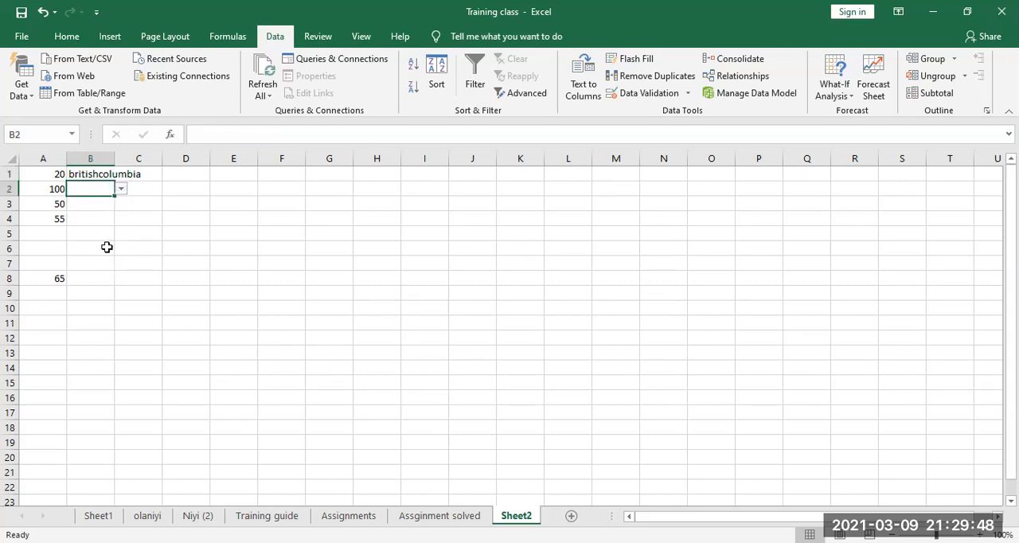
left_click(121, 189)
left_click(82, 238)
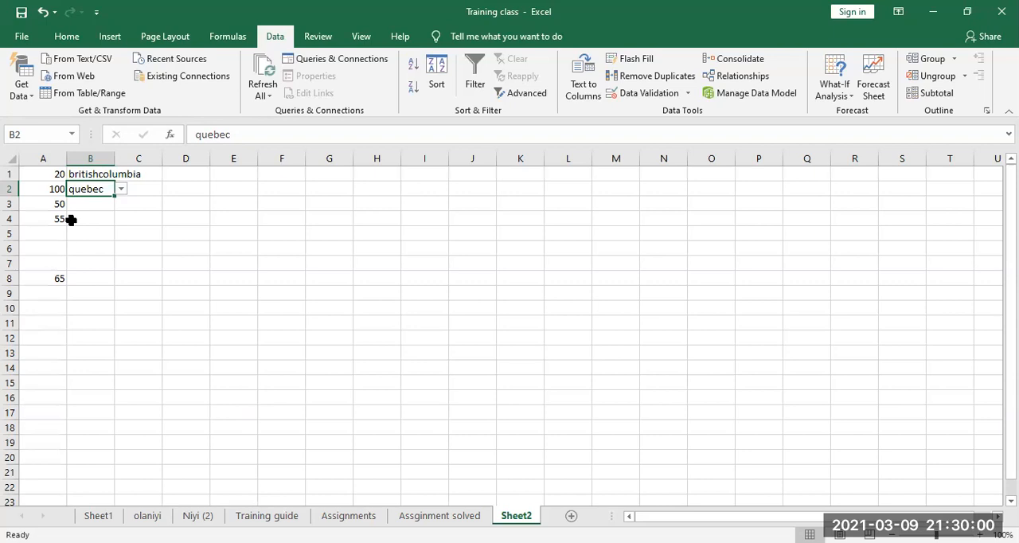
Step: Choose toronto for cell B3 and ottawa for cell B4 from their dropdown lists
left_click(93, 204)
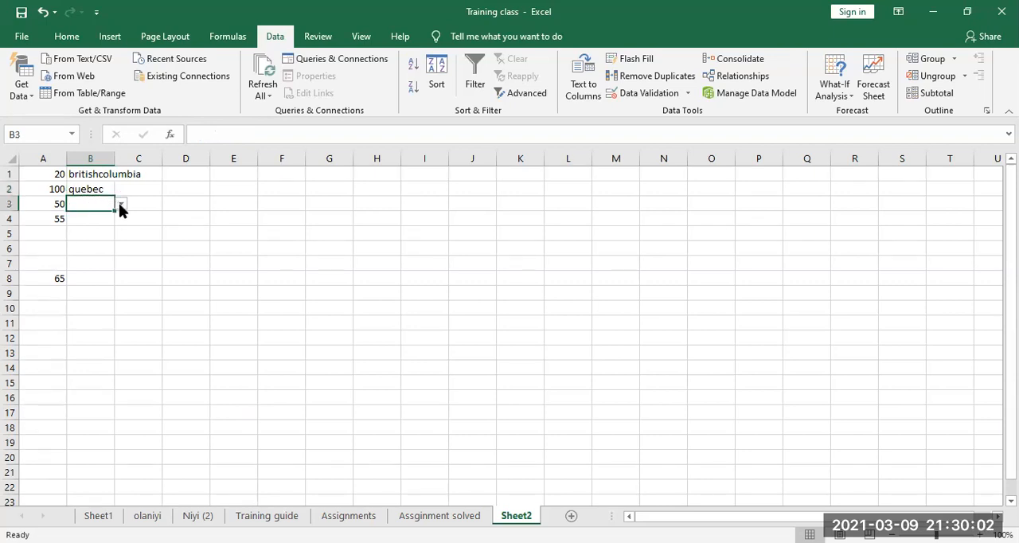
left_click(121, 206)
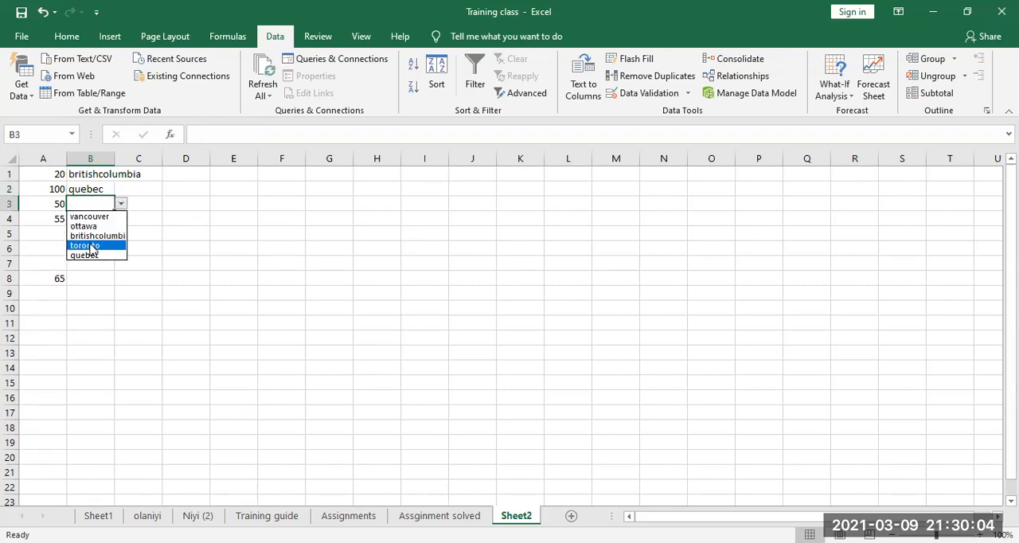
left_click(90, 244)
left_click(93, 218)
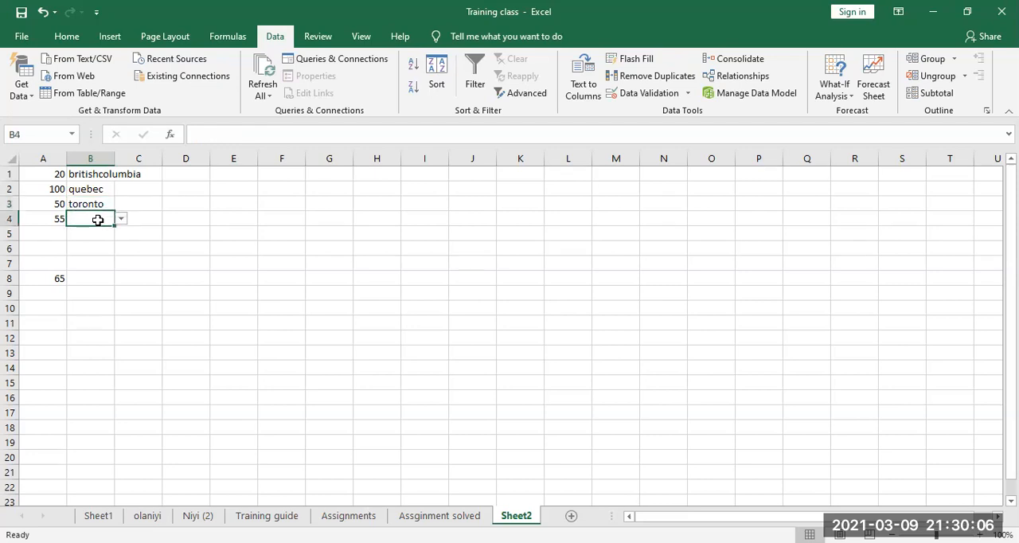
left_click(120, 220)
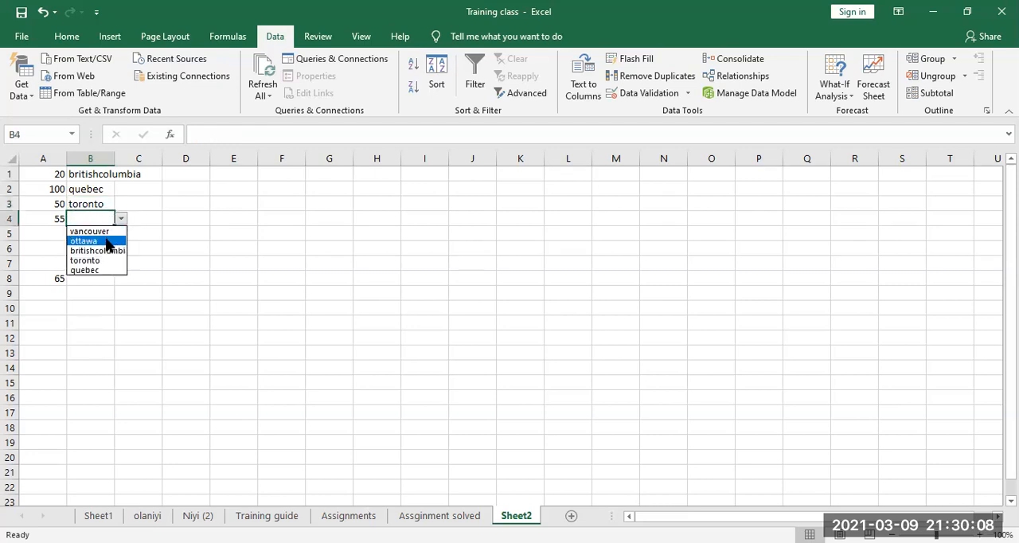
left_click(104, 240)
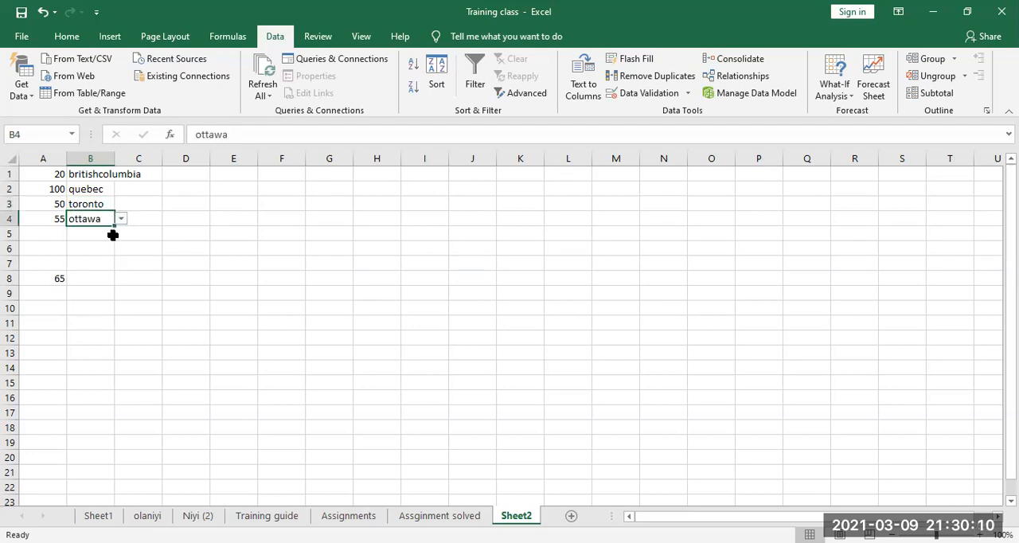
Step: Open the dropdown list of places in cell B5
left_click(102, 236)
left_click(120, 233)
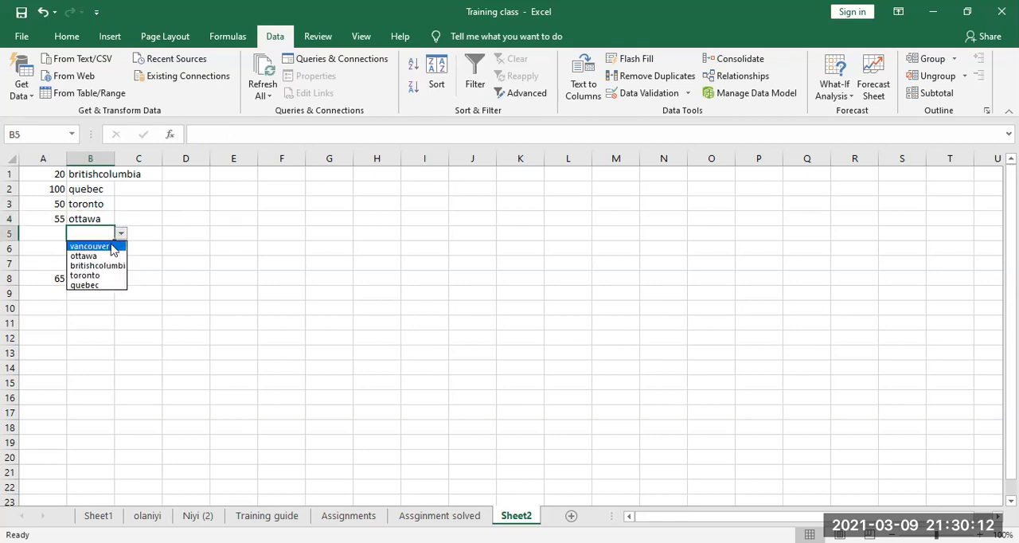